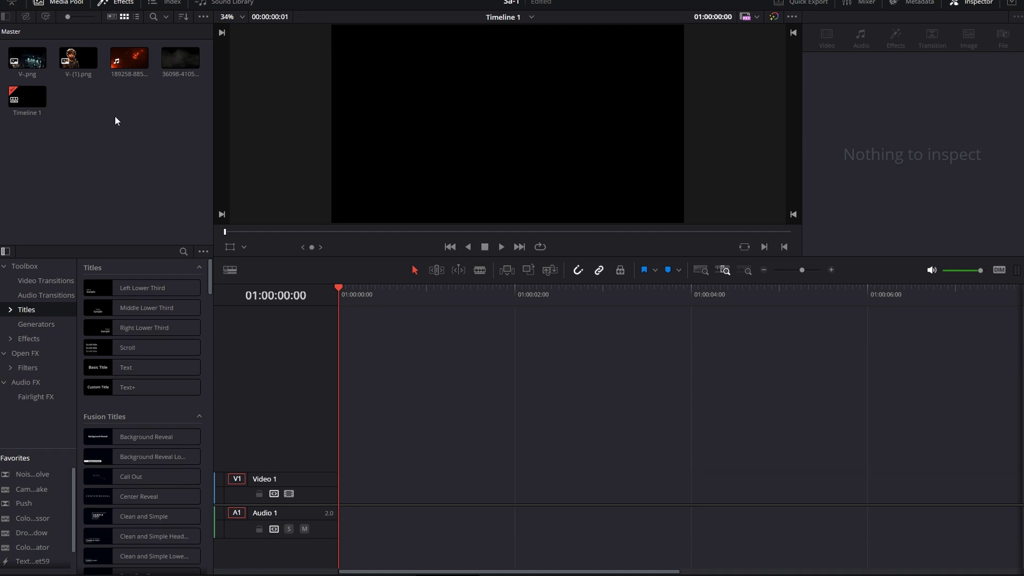
- Preview V- (1).png, then delete Timeline 1 from the Media Pool
{"action": "left_click", "coordinate": [75, 63]}
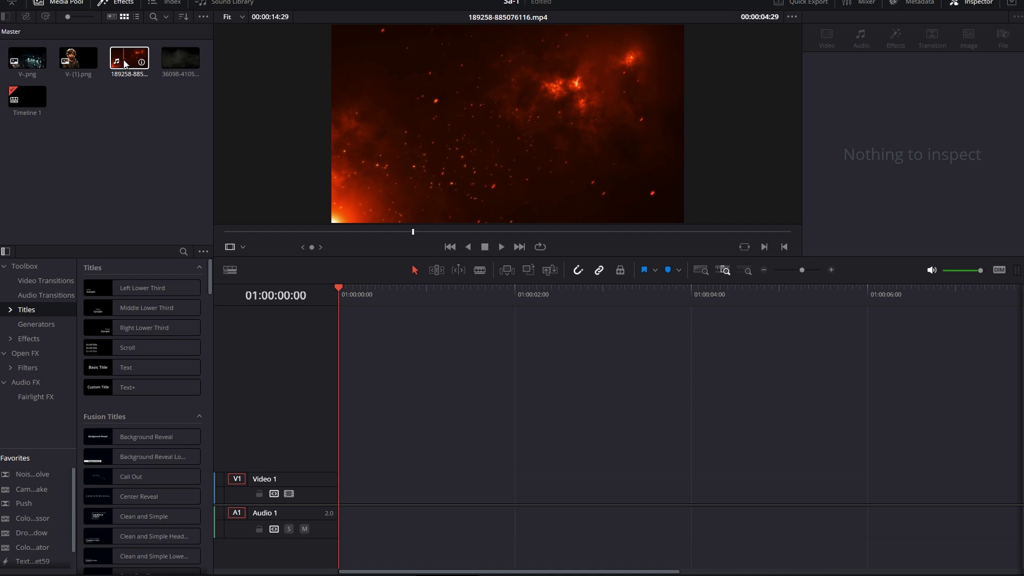
{"action": "left_click_drag", "start_coordinate": [126, 64], "coordinate": [535, 345]}
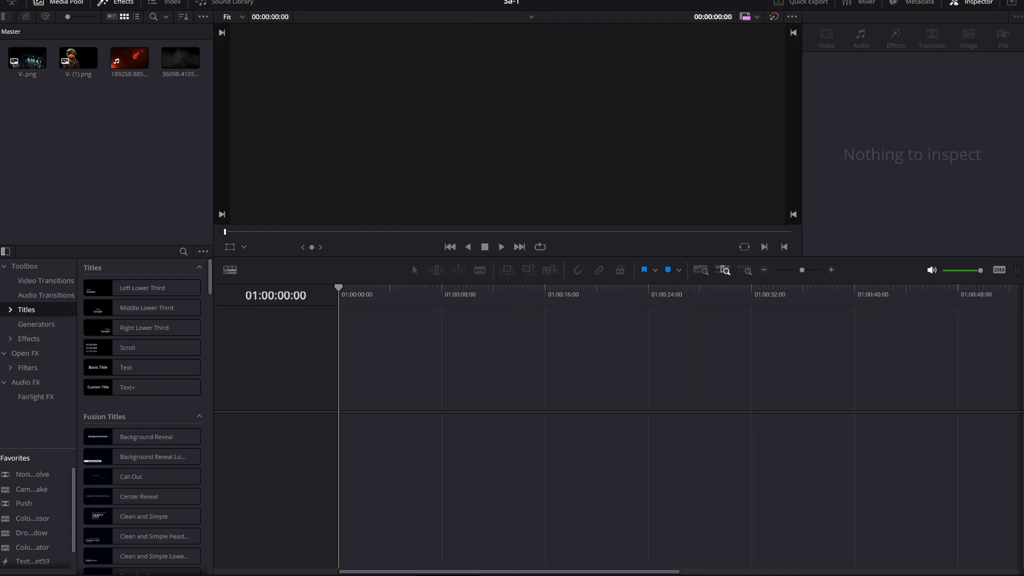
- In Project Settings, set Timeline frame rate to 30, save, and confirm the change
{"action": "key", "text": "shift+9"}
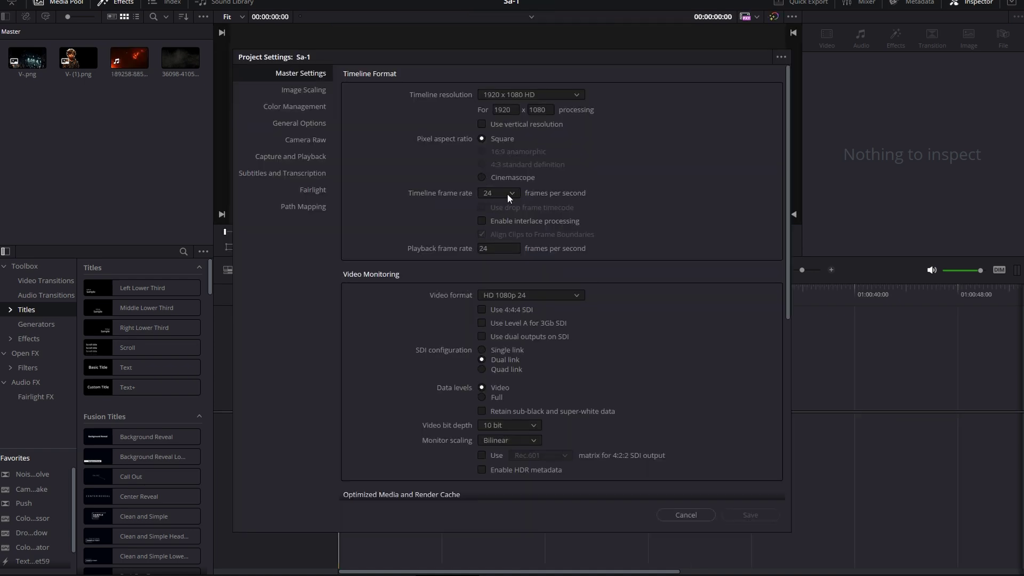
{"action": "left_click", "coordinate": [508, 195]}
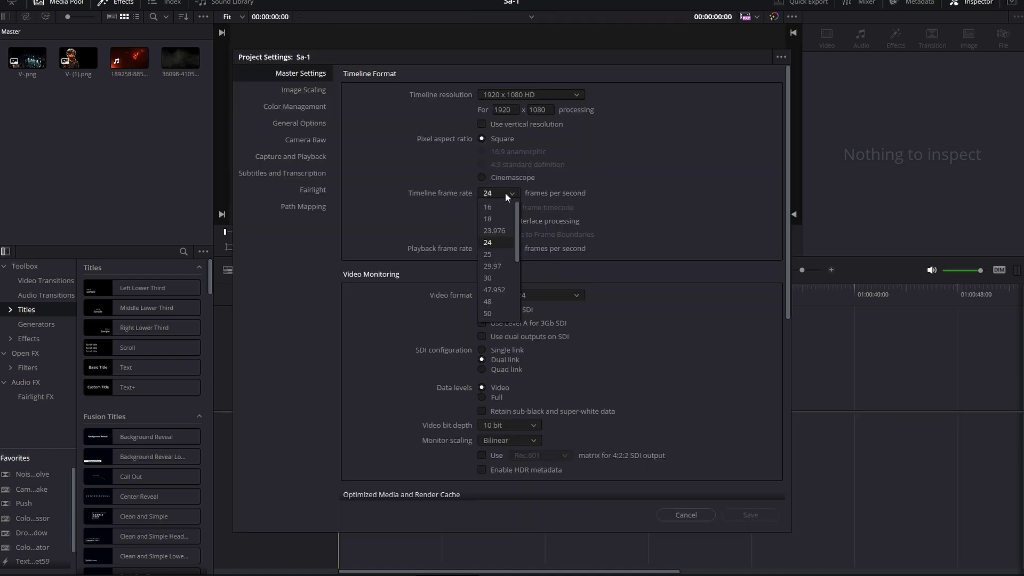
{"action": "left_click", "coordinate": [492, 279]}
{"action": "left_click", "coordinate": [751, 515]}
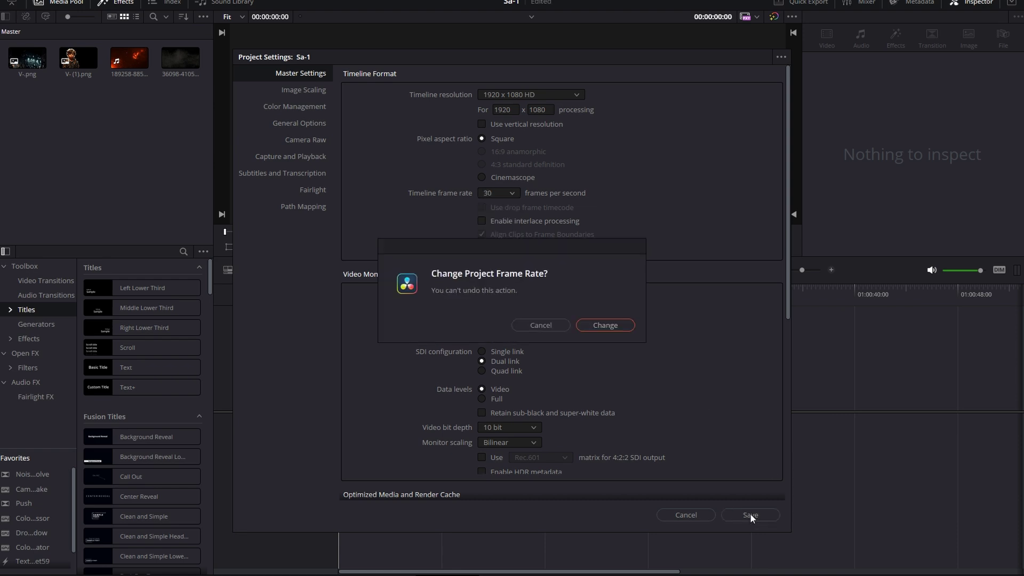
{"action": "left_click", "coordinate": [598, 323]}
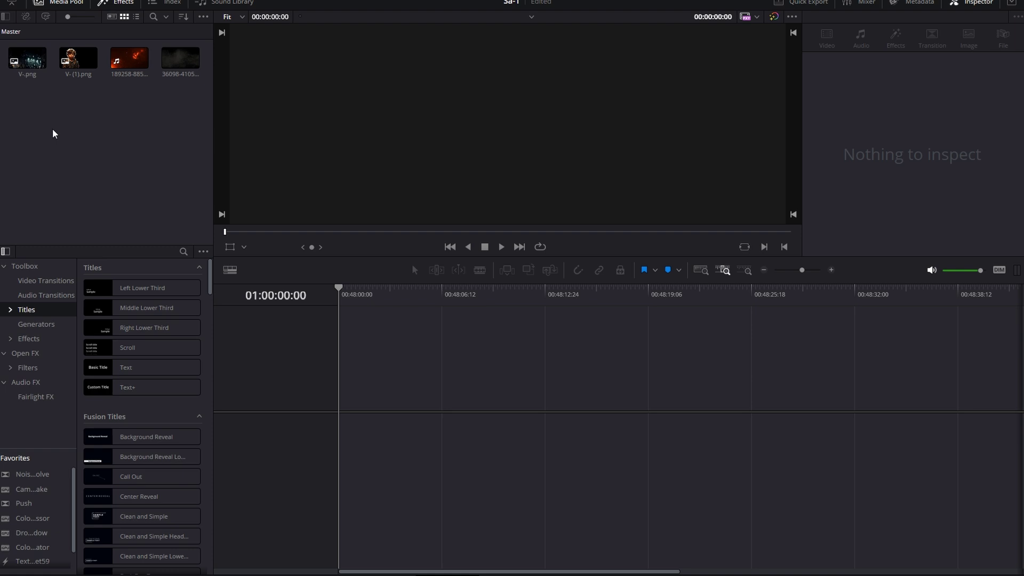
- Add a Fusion Composition to the timeline, trim it to 4:01, and open it in Fusion
{"action": "left_click", "coordinate": [26, 340]}
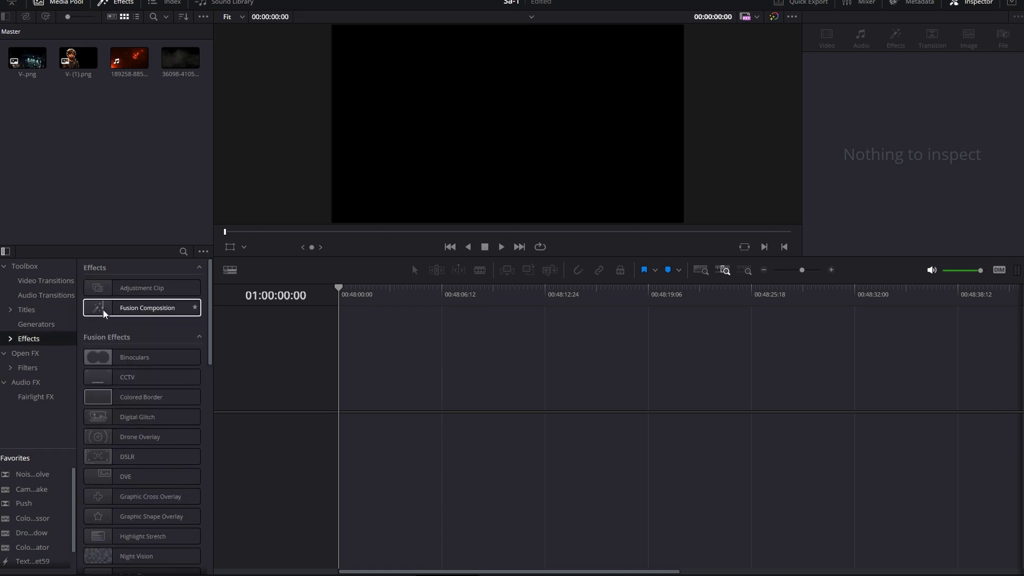
{"action": "mouse_move", "coordinate": [103, 307]}
{"action": "left_mouse_down"}
{"action": "mouse_move", "coordinate": [307, 389]}
{"action": "mouse_move", "coordinate": [343, 423]}
{"action": "left_mouse_up"}
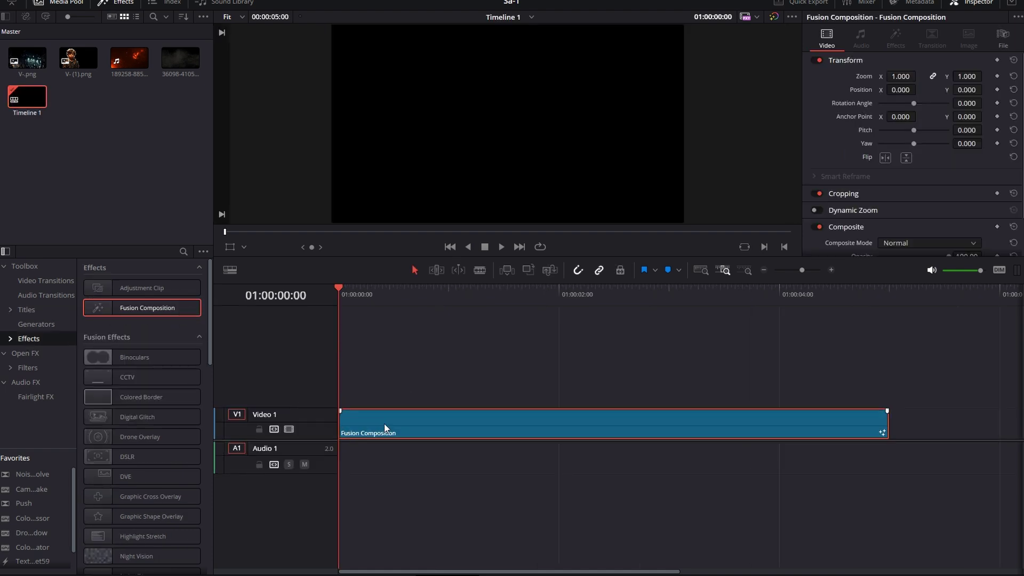
{"action": "left_click", "coordinate": [885, 424]}
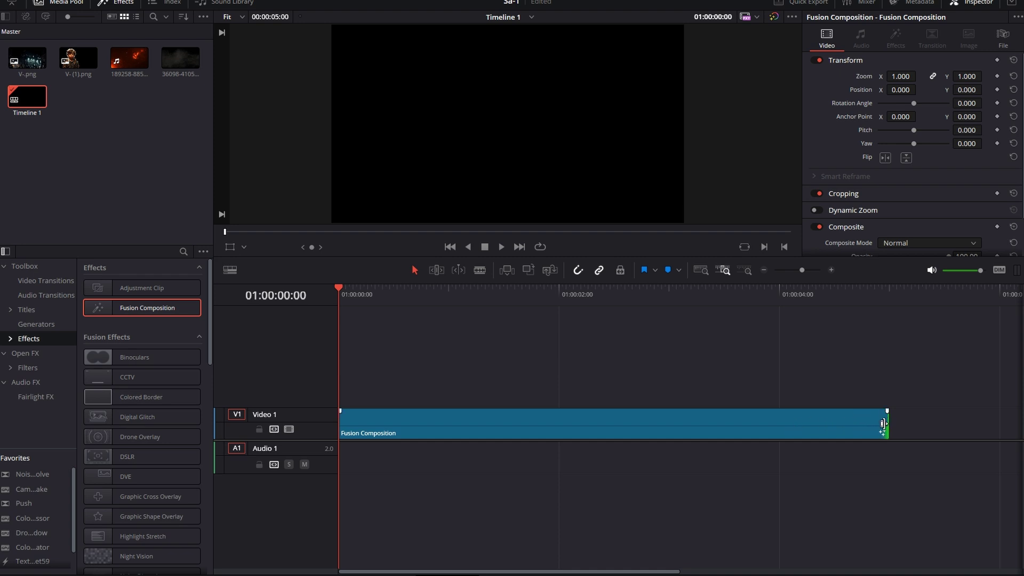
{"action": "left_click_drag", "start_coordinate": [886, 423], "coordinate": [781, 422]}
{"action": "right_click", "coordinate": [397, 425]}
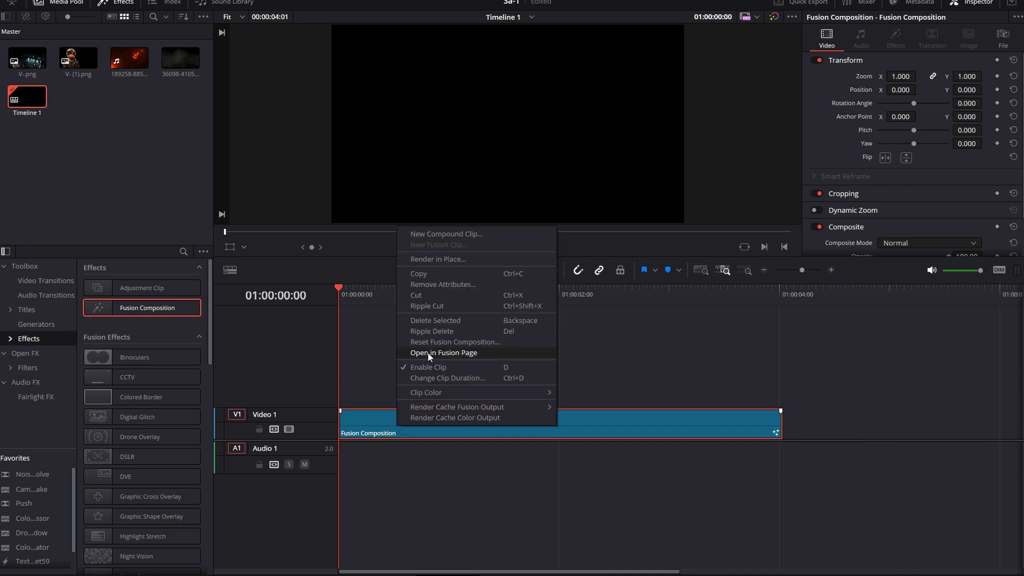
{"action": "left_click", "coordinate": [450, 353]}
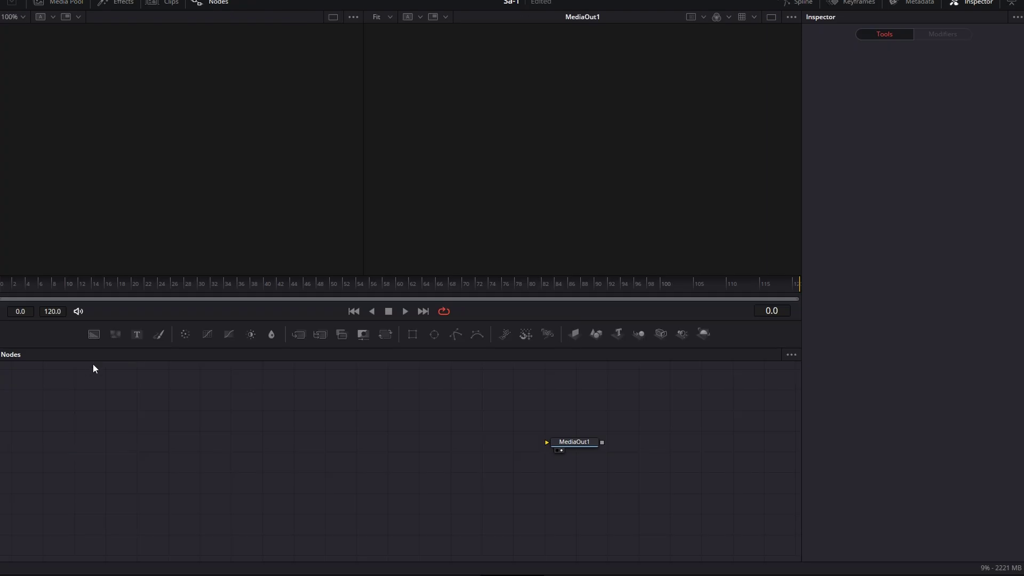
- Add a Background node with an Image Plane 3D node after it
{"action": "left_click_drag", "start_coordinate": [90, 334], "coordinate": [96, 425]}
{"action": "left_click_drag", "start_coordinate": [97, 463], "coordinate": [102, 461]}
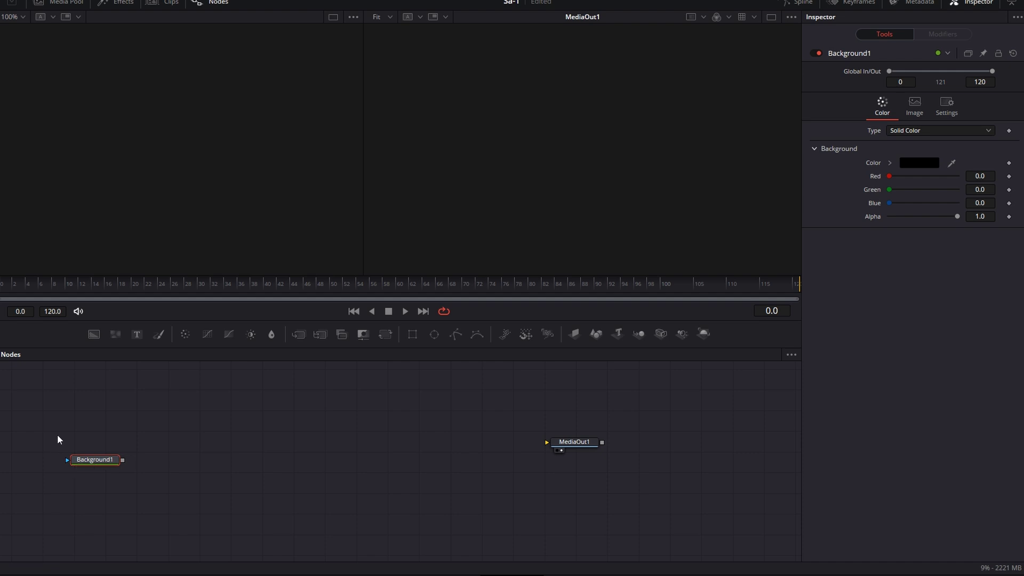
{"action": "left_click", "coordinate": [575, 334]}
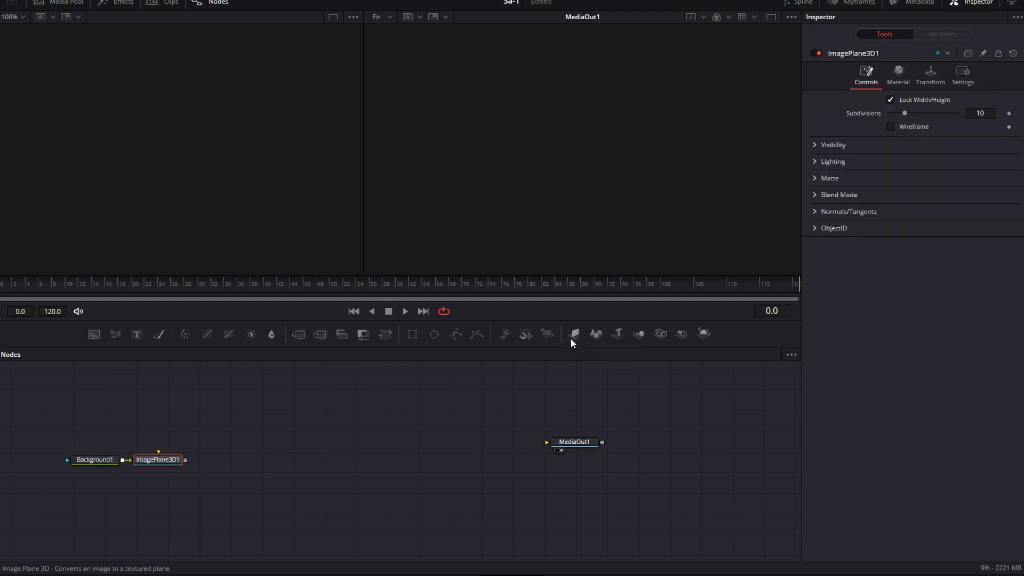
{"action": "left_click_drag", "start_coordinate": [571, 338], "coordinate": [156, 458]}
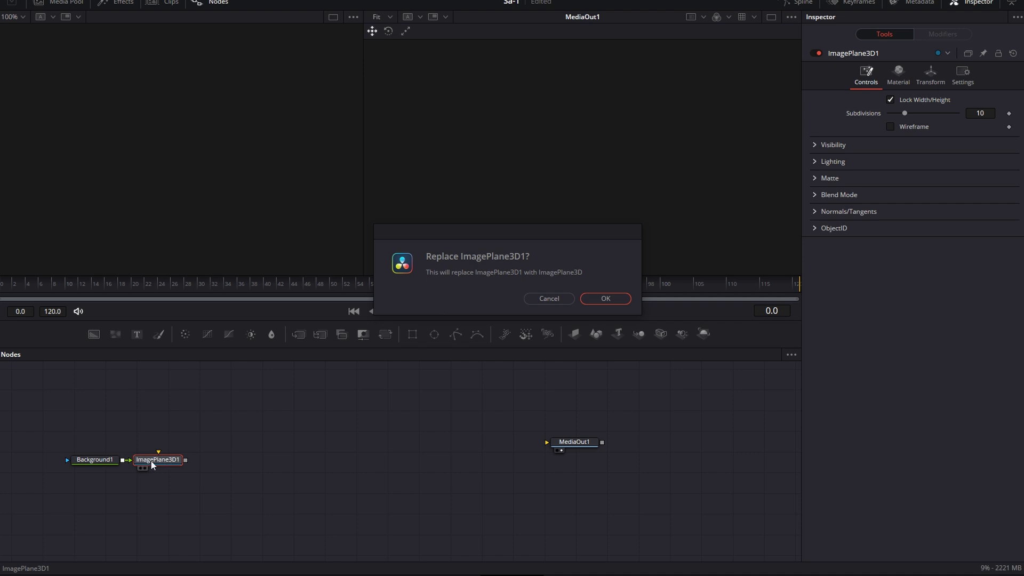
{"action": "left_click", "coordinate": [554, 300]}
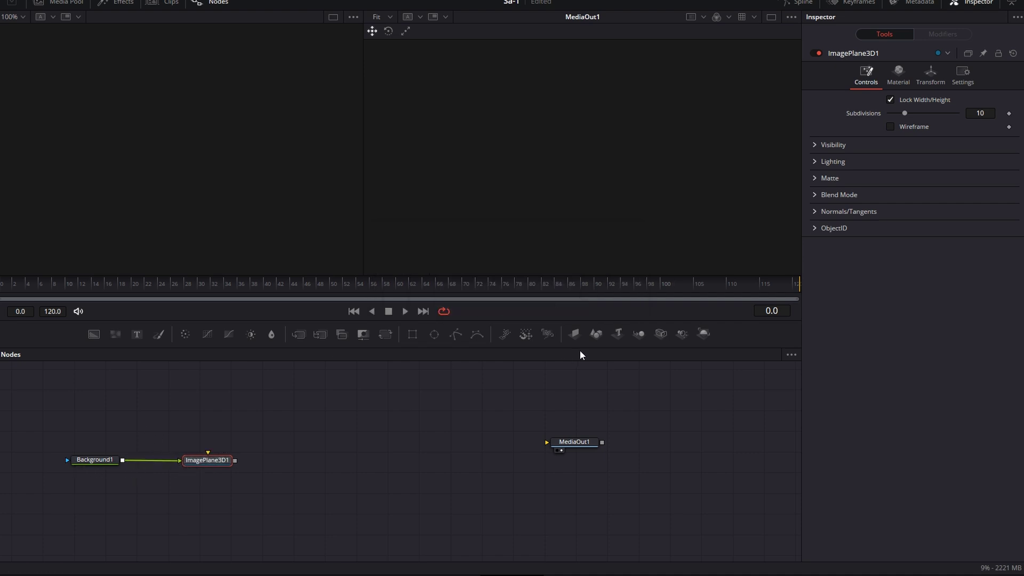
- Add Merge 3D and Renderer 3D nodes after the image plane, feeding MediaOut1
{"action": "left_click", "coordinate": [639, 335]}
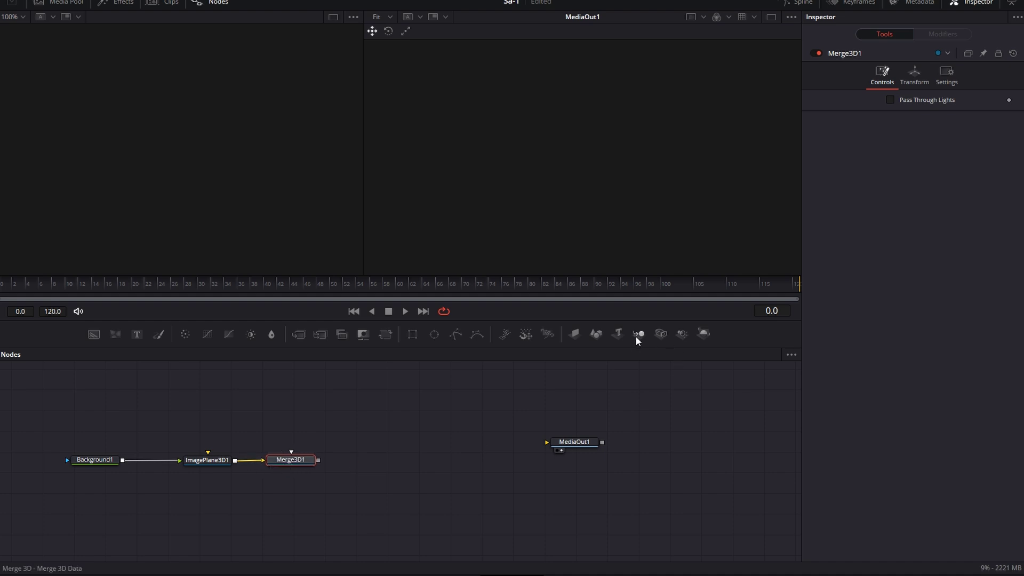
{"action": "left_click", "coordinate": [704, 335]}
{"action": "mouse_move", "coordinate": [360, 461]}
{"action": "left_mouse_down"}
{"action": "mouse_move", "coordinate": [555, 442]}
{"action": "mouse_move", "coordinate": [651, 460]}
{"action": "left_mouse_up"}
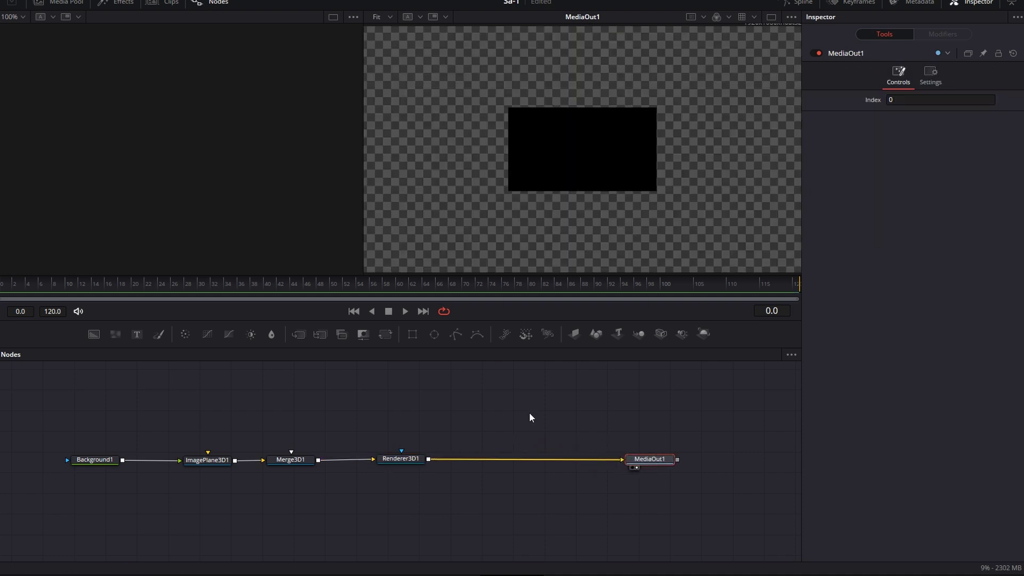
{"action": "left_click_drag", "start_coordinate": [191, 415], "coordinate": [474, 488]}
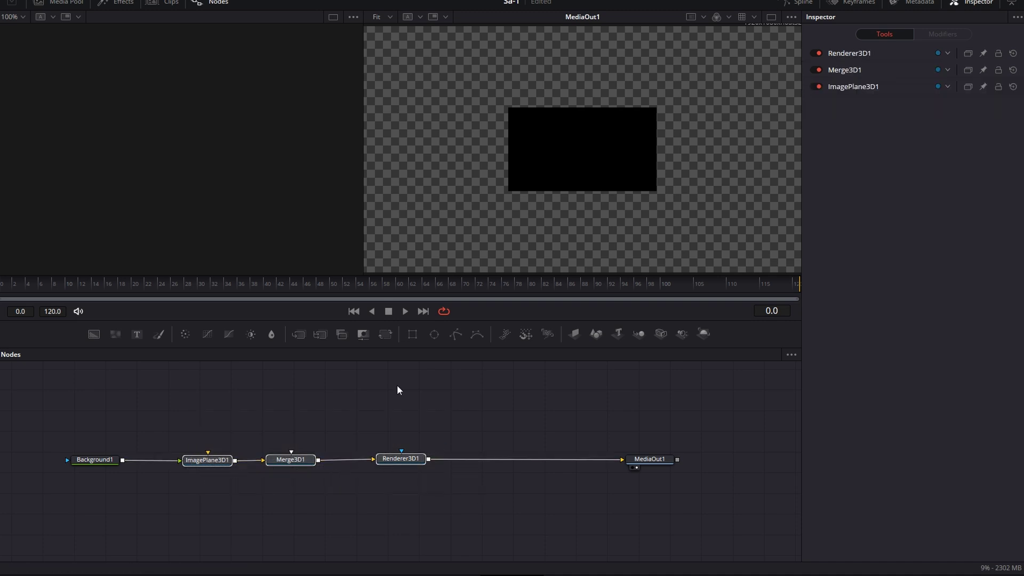
- Add a Camera 3D node and wire it into Merge3D1
{"action": "left_click_drag", "start_coordinate": [660, 334], "coordinate": [302, 386]}
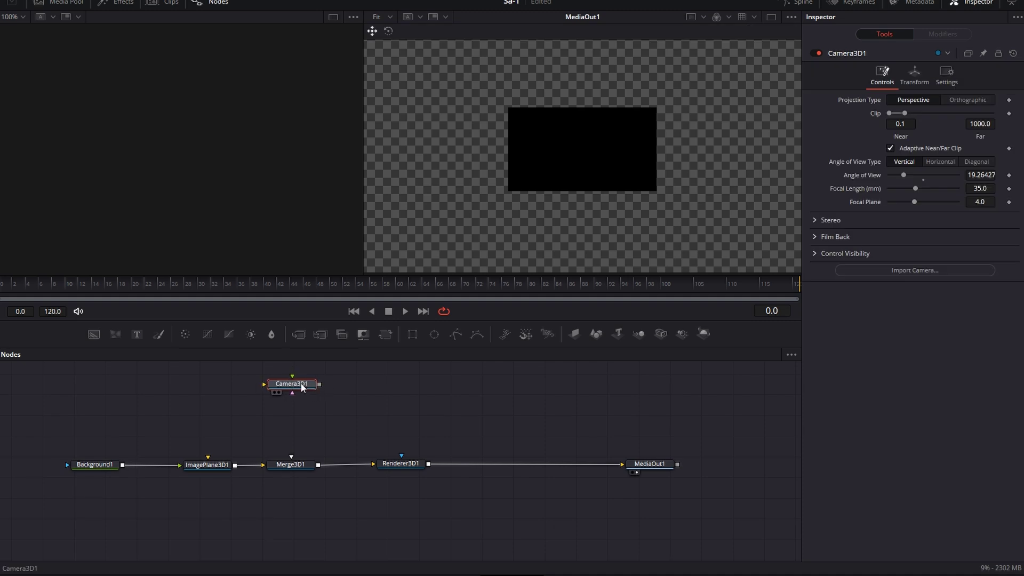
{"action": "left_click", "coordinate": [309, 413]}
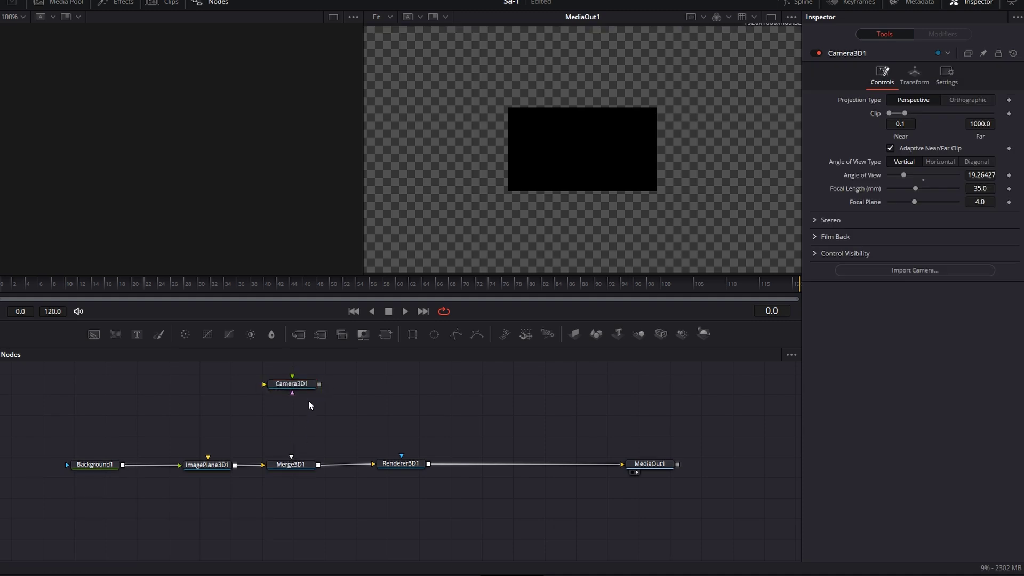
{"action": "left_click_drag", "start_coordinate": [319, 384], "coordinate": [290, 466]}
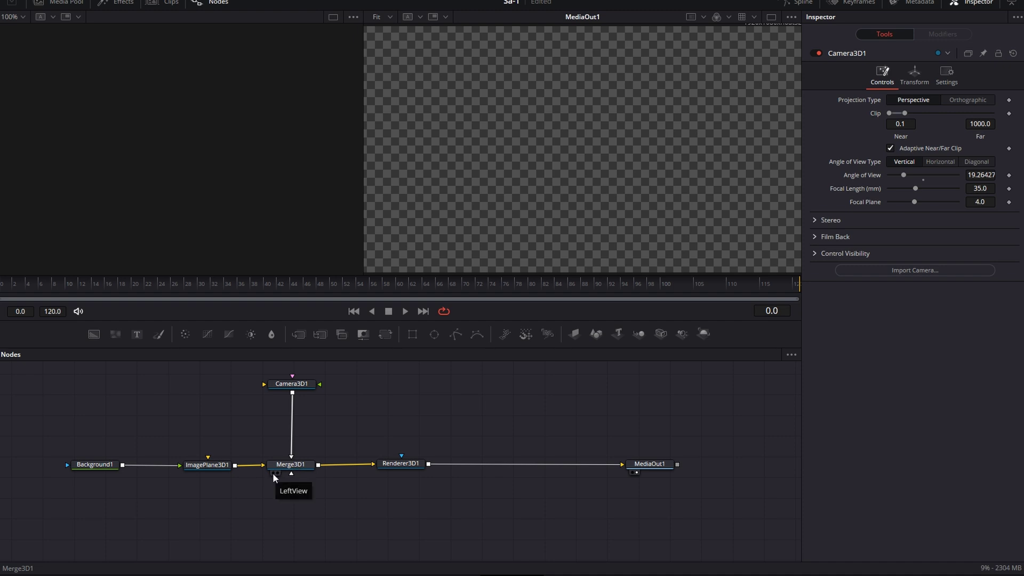
- View Merge3D1 in the left viewer and pull the camera back along Z
{"action": "left_click", "coordinate": [273, 473]}
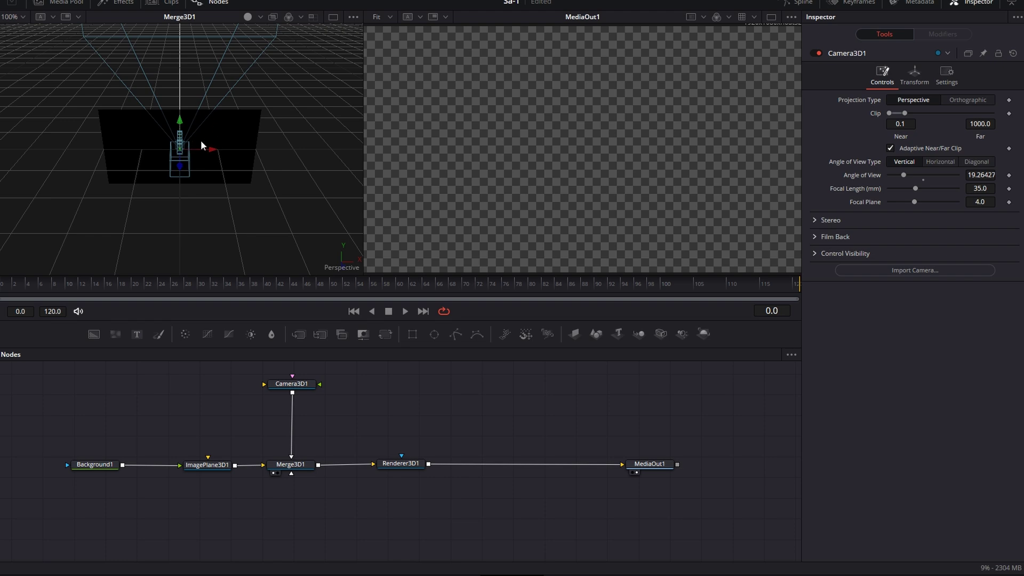
{"action": "left_click_drag", "start_coordinate": [363, 172], "coordinate": [441, 169]}
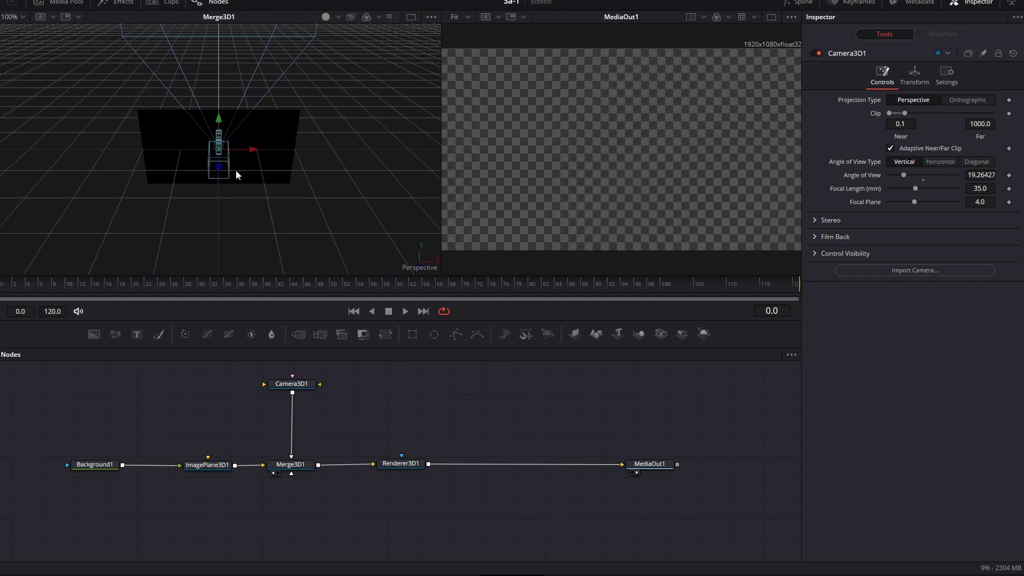
{"action": "scroll", "coordinate": [222, 169], "scroll_direction": "up", "scroll_amount": 2}
{"action": "scroll", "coordinate": [222, 170], "scroll_direction": "up", "scroll_amount": 2}
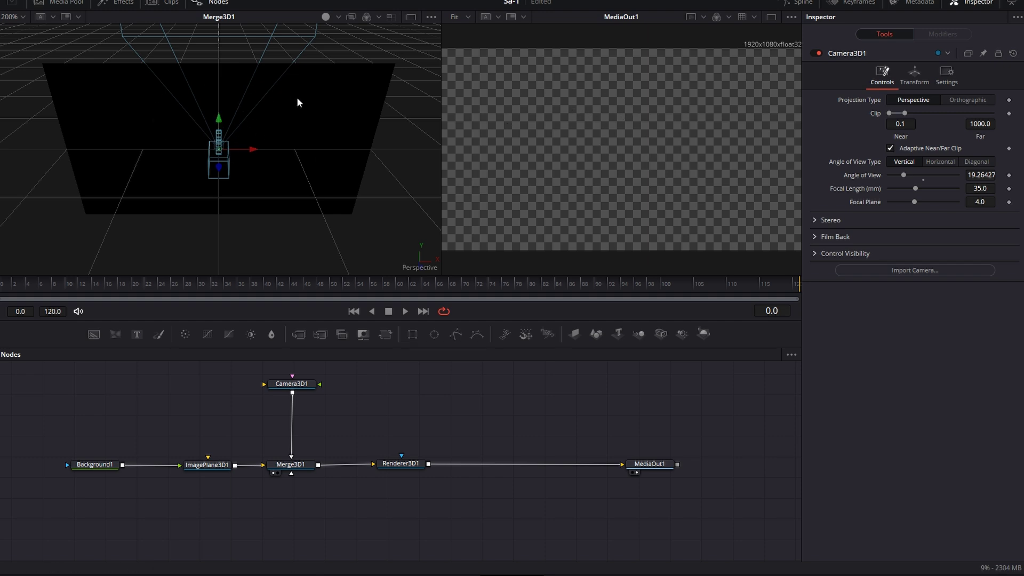
{"action": "scroll", "coordinate": [193, 165], "scroll_direction": "down", "scroll_amount": 3}
{"action": "scroll", "coordinate": [194, 165], "scroll_direction": "up", "scroll_amount": 1}
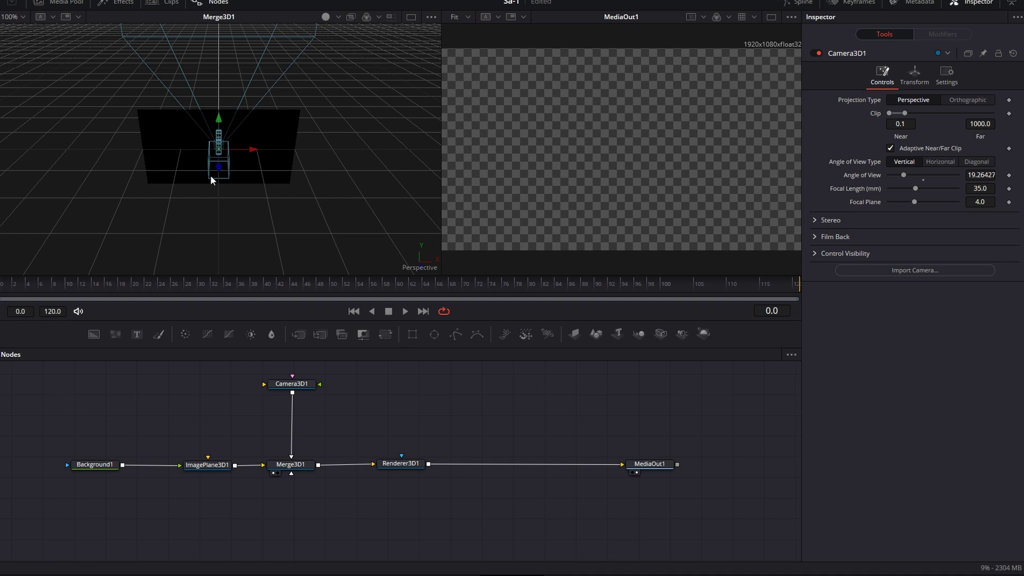
{"action": "scroll", "coordinate": [216, 171], "scroll_direction": "down", "scroll_amount": 3}
{"action": "scroll", "coordinate": [216, 171], "scroll_direction": "down", "scroll_amount": 2}
{"action": "mouse_move", "coordinate": [218, 171]}
{"action": "left_mouse_down"}
{"action": "mouse_move", "coordinate": [220, 224]}
{"action": "mouse_move", "coordinate": [218, 189]}
{"action": "mouse_move", "coordinate": [216, 216]}
{"action": "left_mouse_up"}
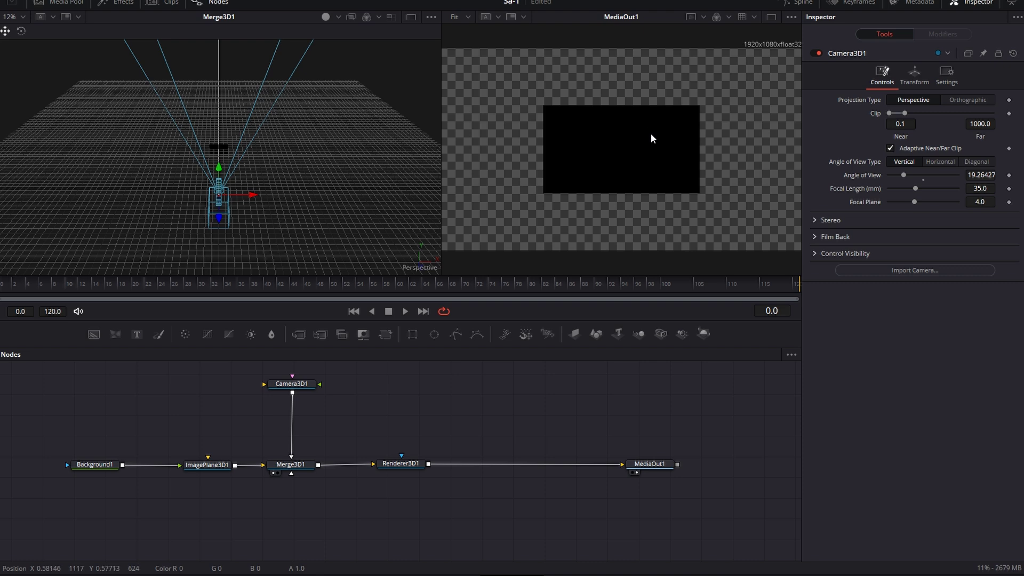
- Set Background1's Alpha to 0 and show the Media Pool clips as a grid
{"action": "left_click", "coordinate": [96, 465]}
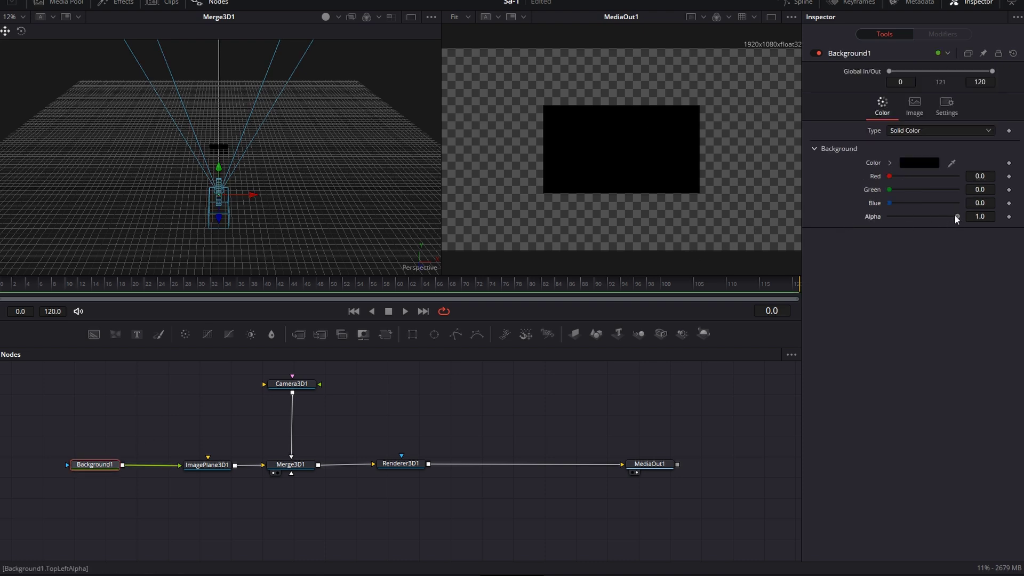
{"action": "left_click_drag", "start_coordinate": [957, 216], "coordinate": [875, 218]}
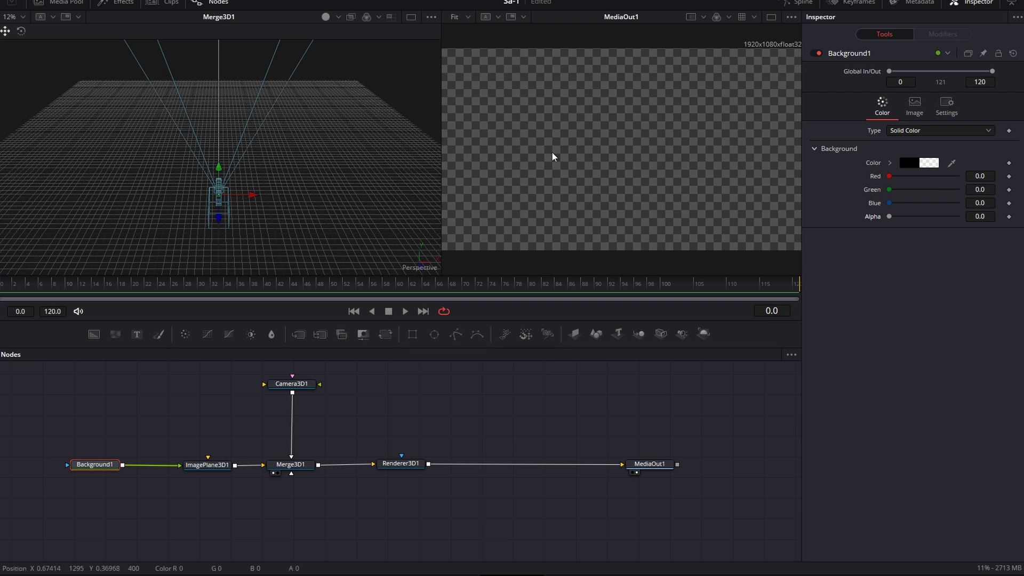
{"action": "left_click_drag", "start_coordinate": [380, 368], "coordinate": [403, 408]}
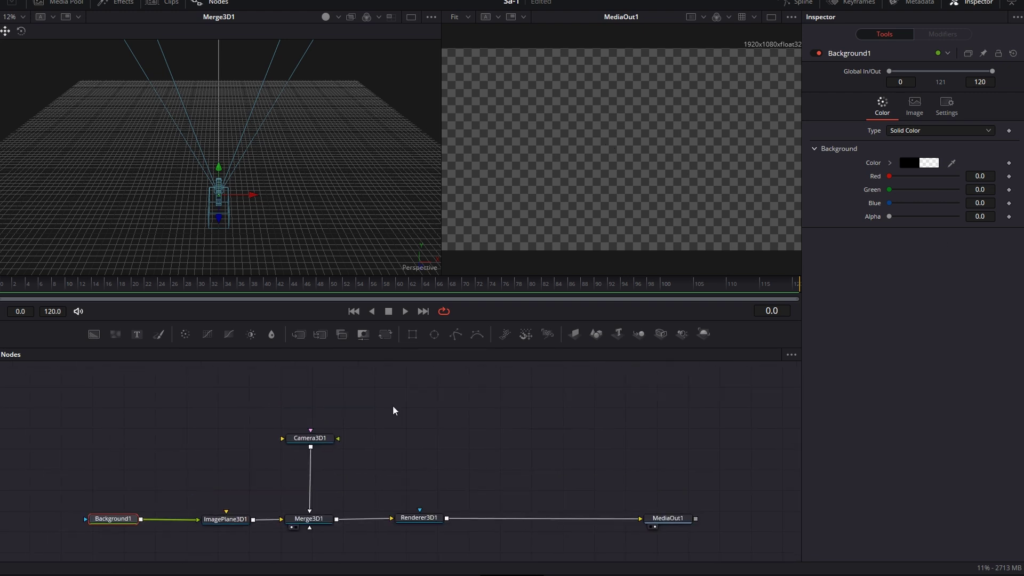
{"action": "left_click", "coordinate": [54, 3]}
{"action": "left_click", "coordinate": [6, 17]}
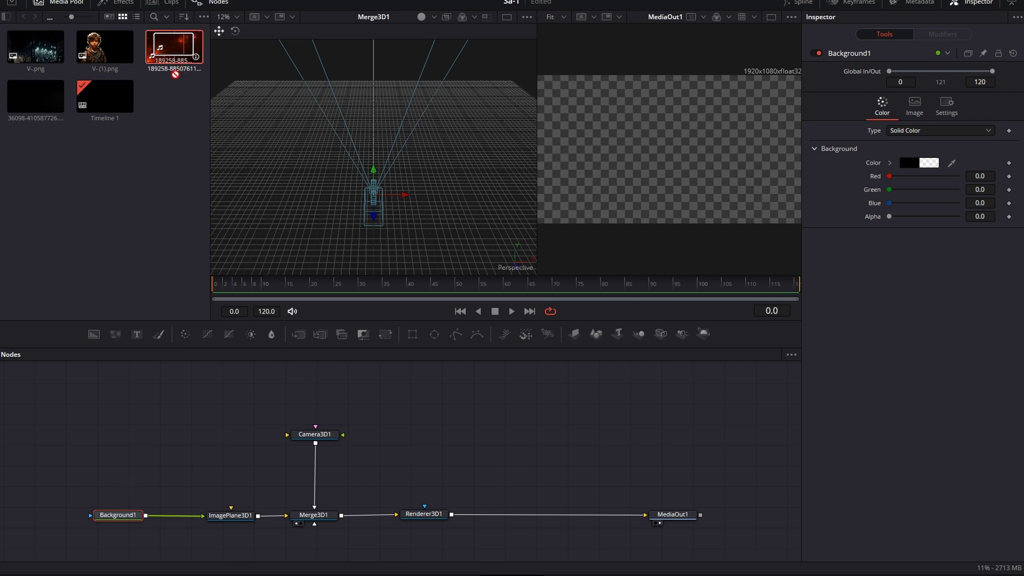
- Add the fire clip with an ImagePlane3D2 node and wire it into Merge3D1
{"action": "left_click_drag", "start_coordinate": [174, 47], "coordinate": [121, 462]}
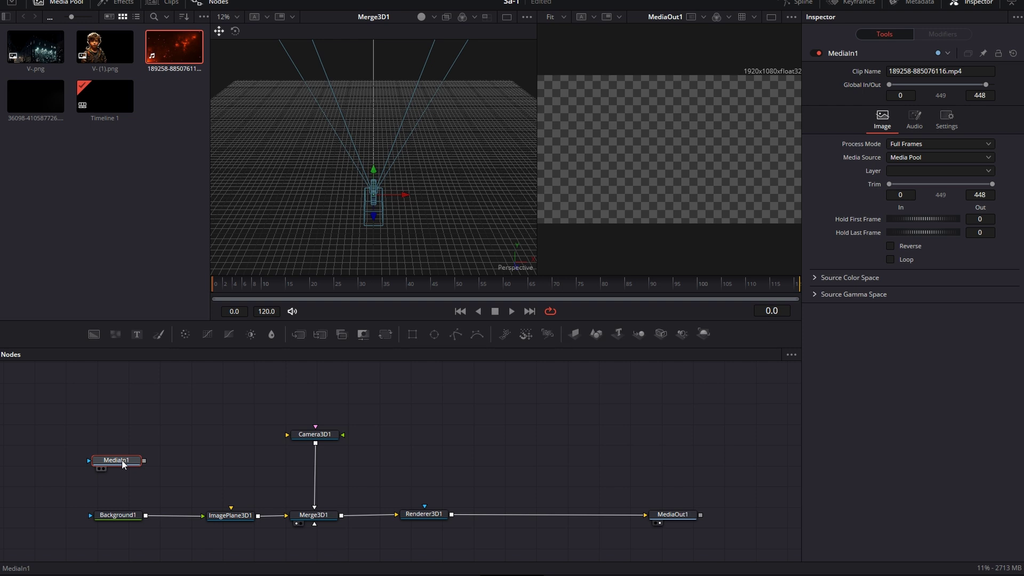
{"action": "left_click", "coordinate": [574, 333]}
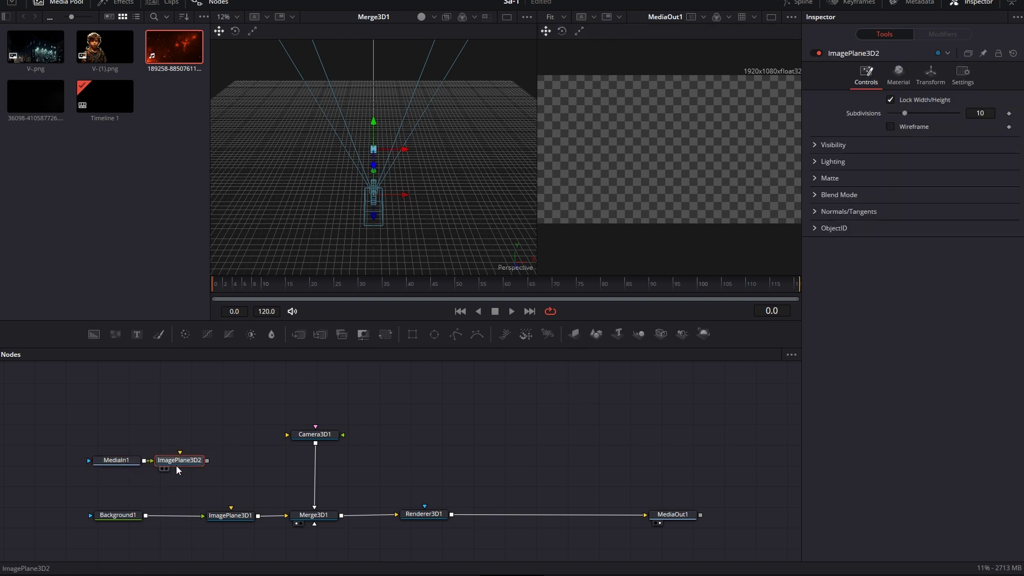
{"action": "left_click_drag", "start_coordinate": [177, 469], "coordinate": [227, 469]}
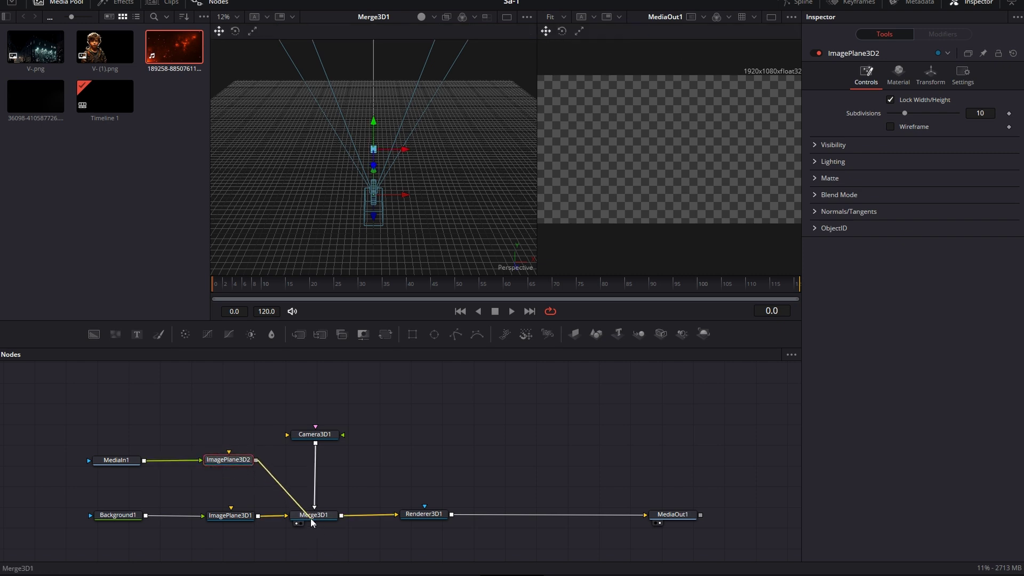
{"action": "left_click_drag", "start_coordinate": [256, 460], "coordinate": [310, 515]}
{"action": "left_click_drag", "start_coordinate": [222, 461], "coordinate": [240, 462]}
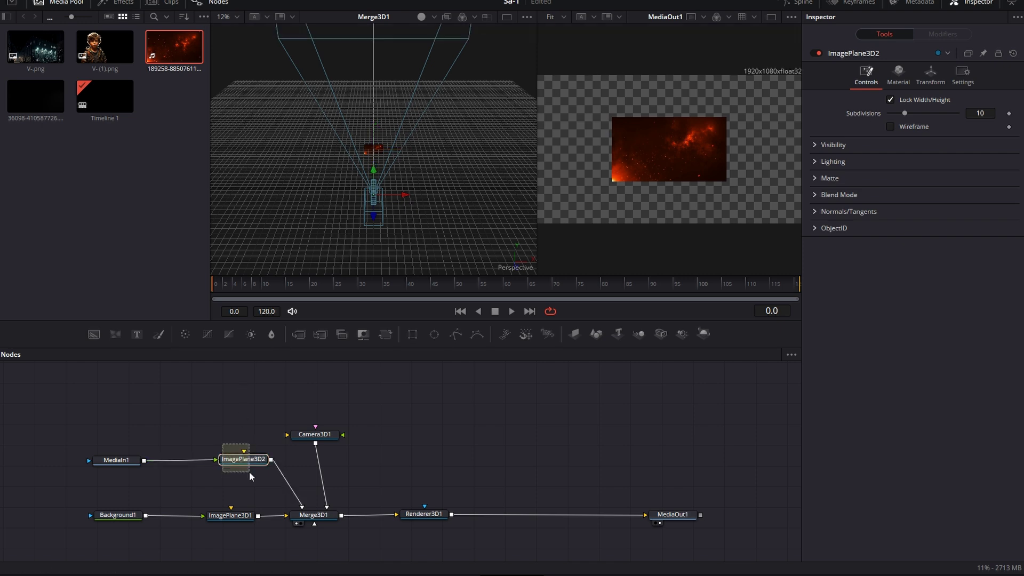
- Rename the fire clip's MediaIn1 node to 'bg'
{"action": "left_click", "coordinate": [112, 460]}
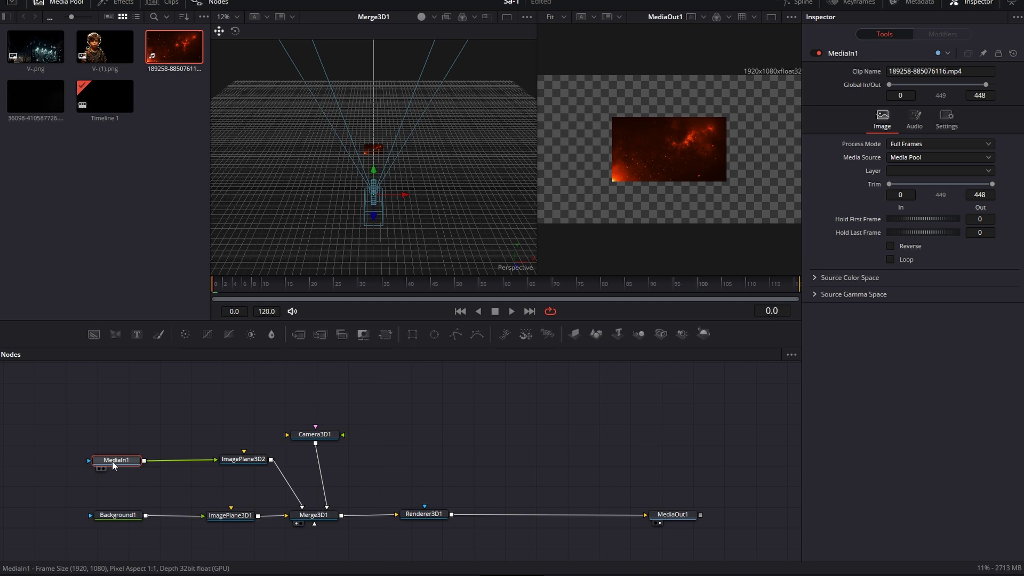
{"action": "key", "text": "F2"}
{"action": "type", "text": "bg"}
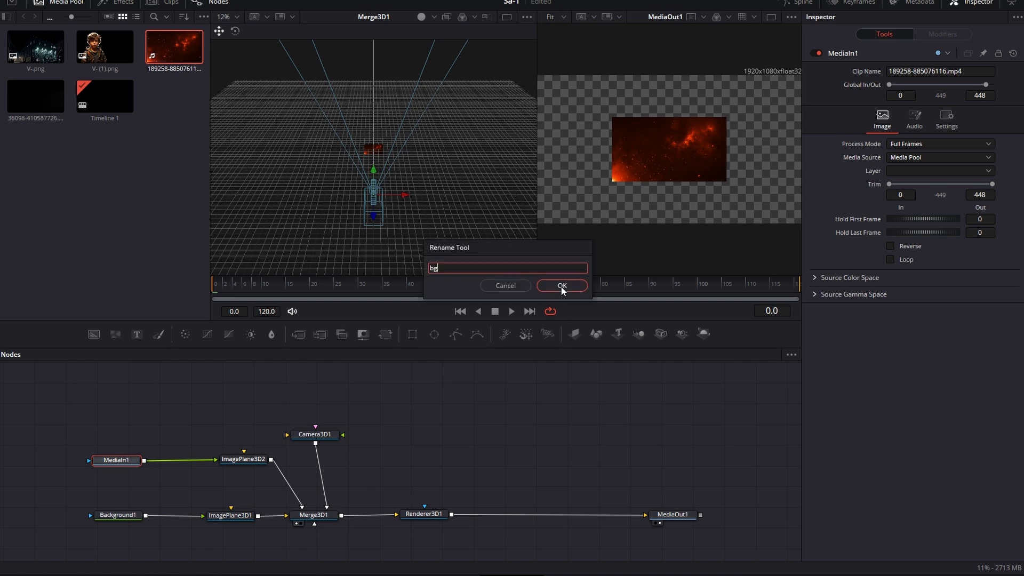
{"action": "left_click", "coordinate": [563, 287]}
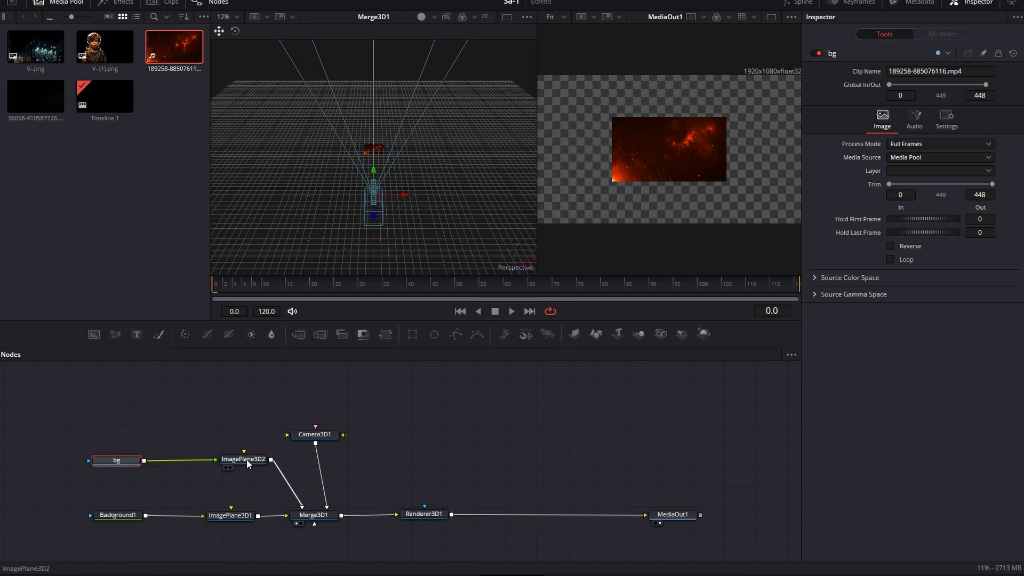
{"action": "left_click", "coordinate": [230, 463]}
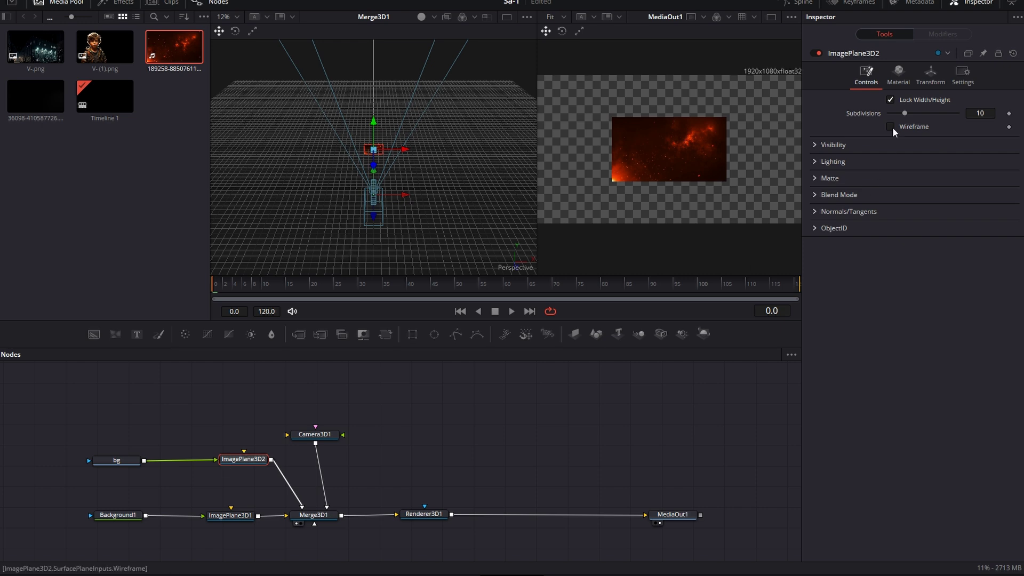
- Scale ImagePlane3D2 to 3.054 with Translation Z -1.23, then add V-.png as a loader
{"action": "left_click", "coordinate": [932, 77]}
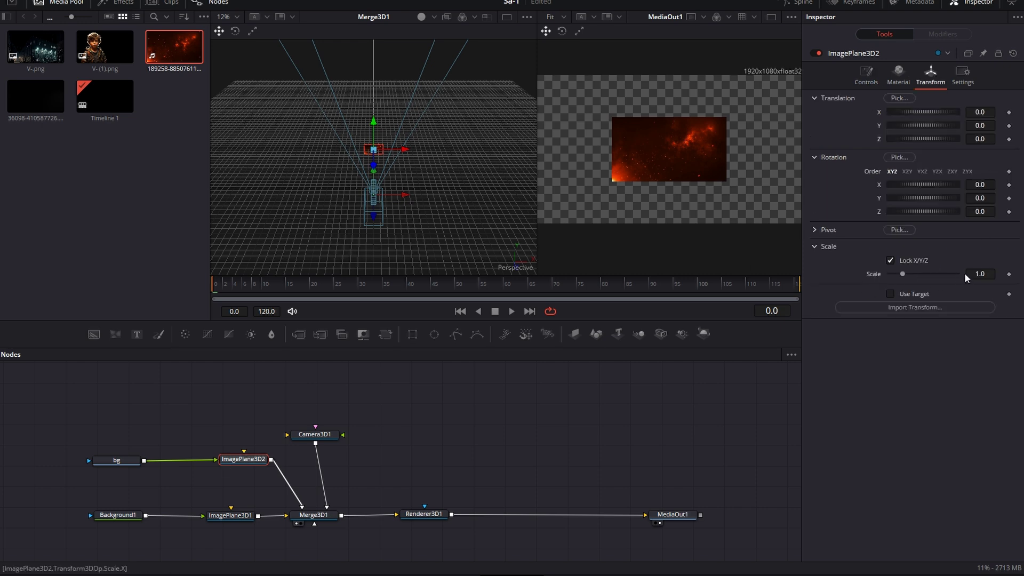
{"action": "left_click_drag", "start_coordinate": [976, 274], "coordinate": [1003, 273]}
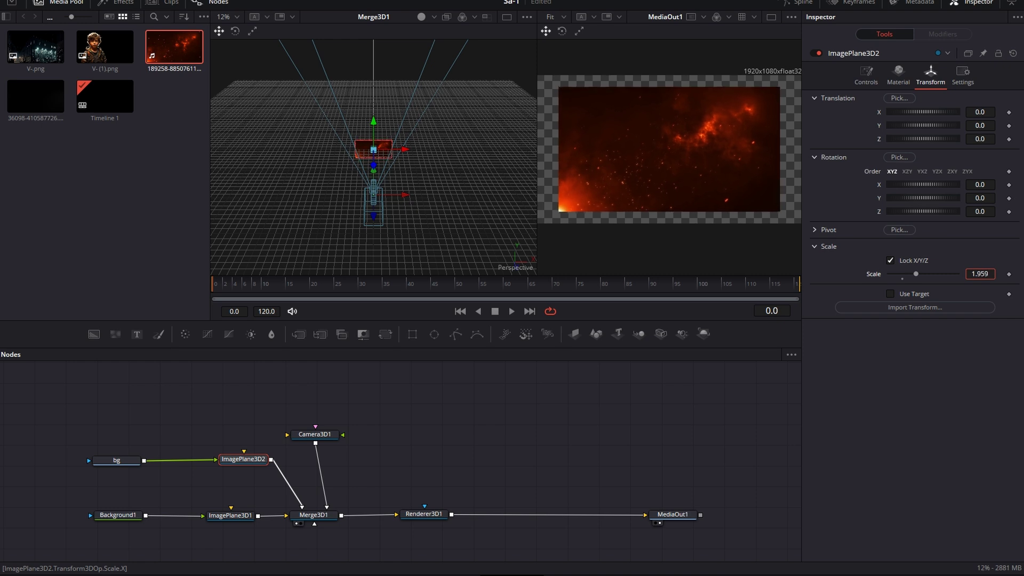
{"action": "left_click_drag", "start_coordinate": [1003, 274], "coordinate": [1008, 274]}
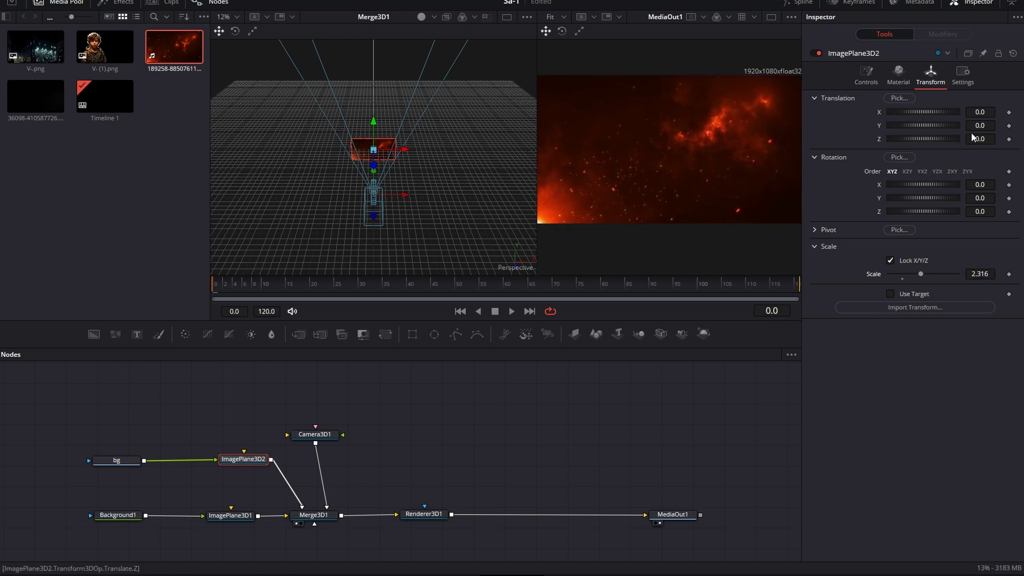
{"action": "left_click_drag", "start_coordinate": [982, 142], "coordinate": [987, 143]}
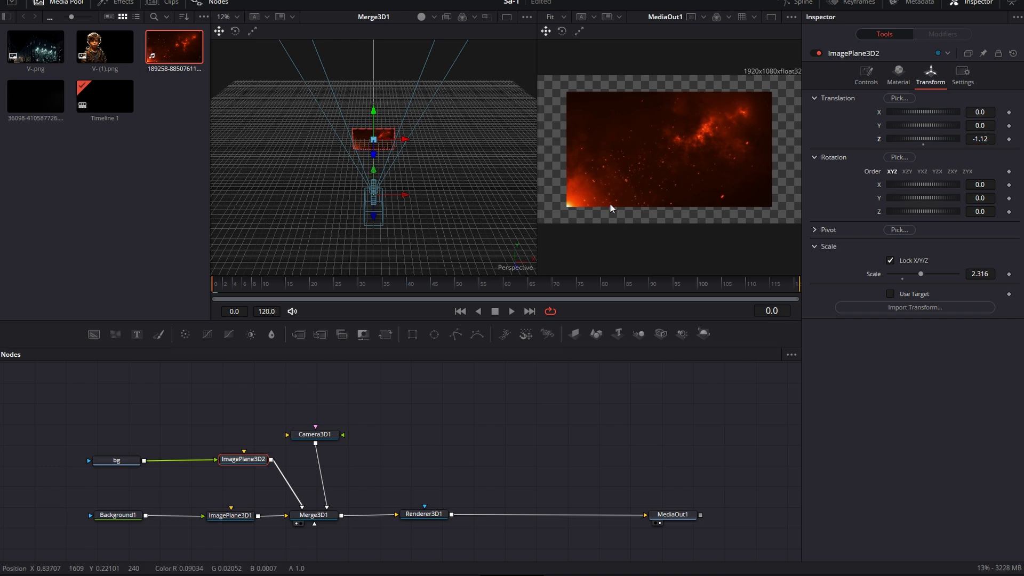
{"action": "left_click_drag", "start_coordinate": [980, 274], "coordinate": [991, 274]}
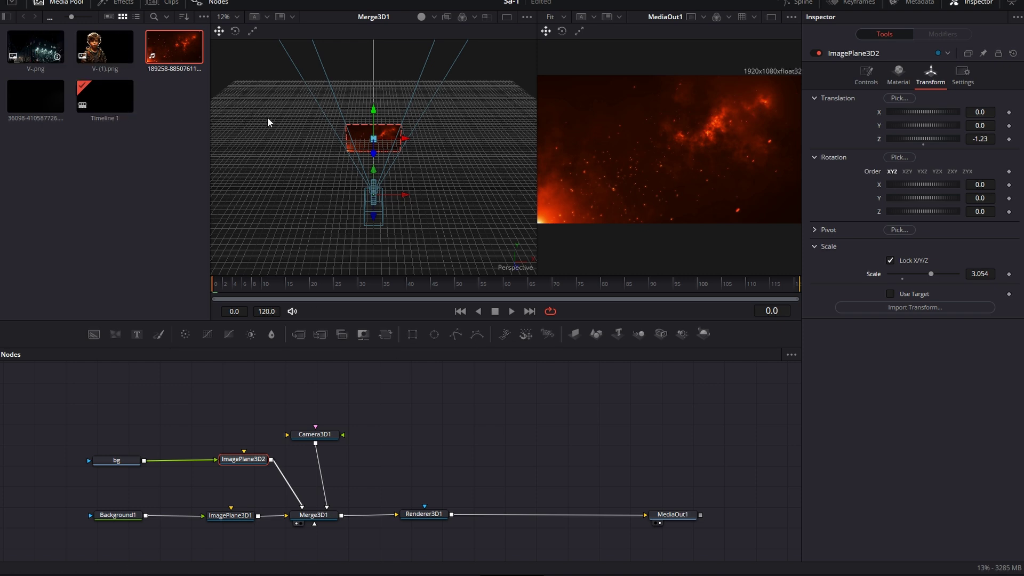
{"action": "left_click_drag", "start_coordinate": [35, 47], "coordinate": [124, 494]}
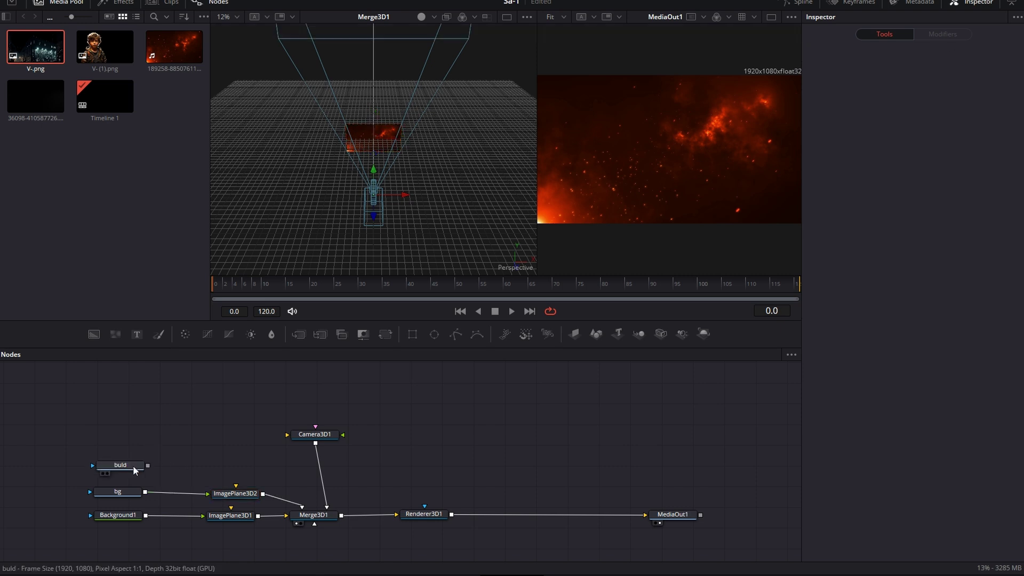
{"action": "left_click_drag", "start_coordinate": [118, 436], "coordinate": [134, 470]}
- Add ImagePlane3D3 after the building image and connect it to Merge3D1
{"action": "left_click", "coordinate": [578, 340]}
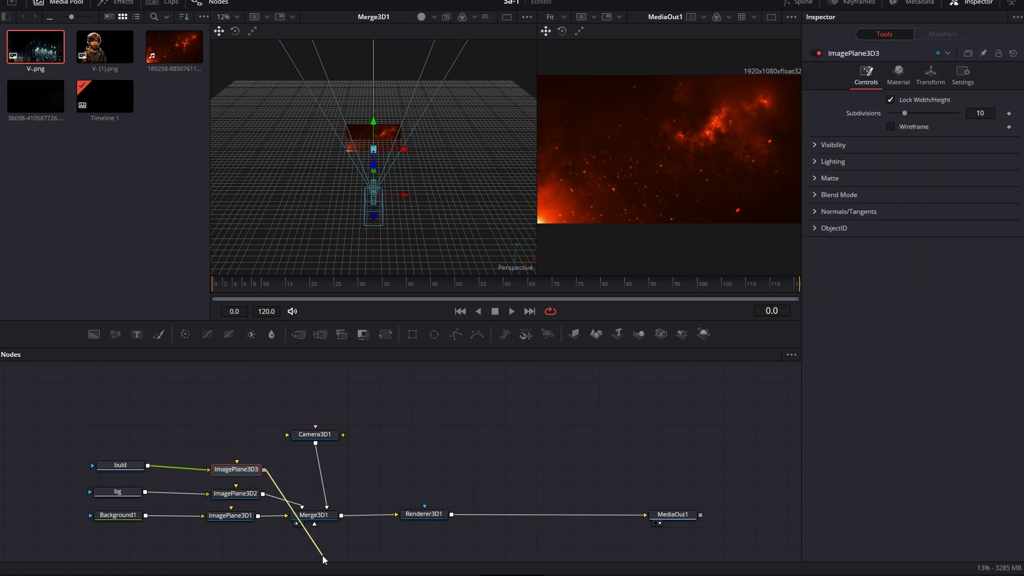
{"action": "left_click_drag", "start_coordinate": [263, 470], "coordinate": [313, 515]}
{"action": "left_click_drag", "start_coordinate": [231, 472], "coordinate": [230, 468]}
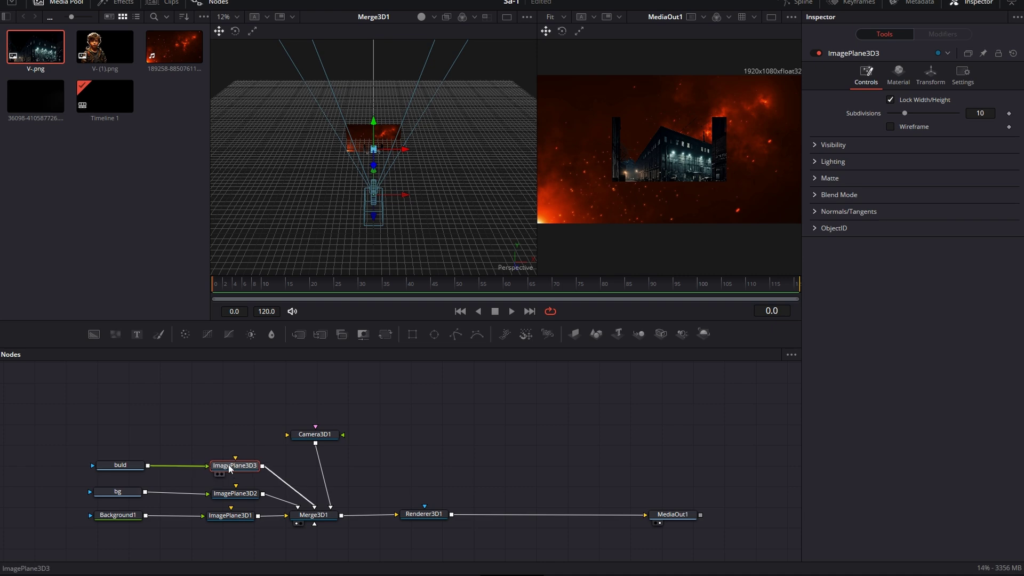
- Set the building plane's Scale to 2.557 and Translation Z to -0.4027
{"action": "left_click", "coordinate": [929, 75]}
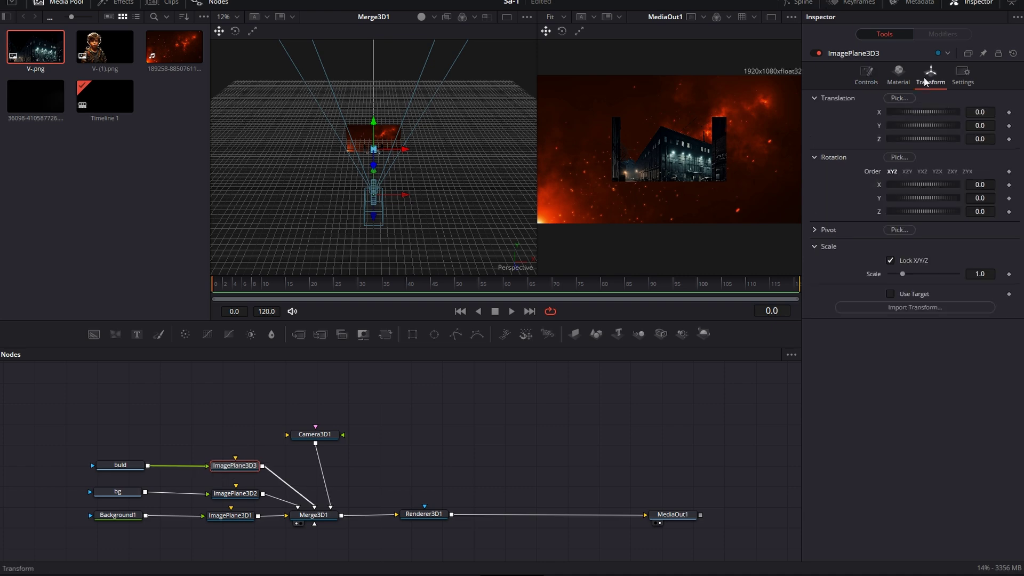
{"action": "left_click_drag", "start_coordinate": [902, 273], "coordinate": [916, 274]}
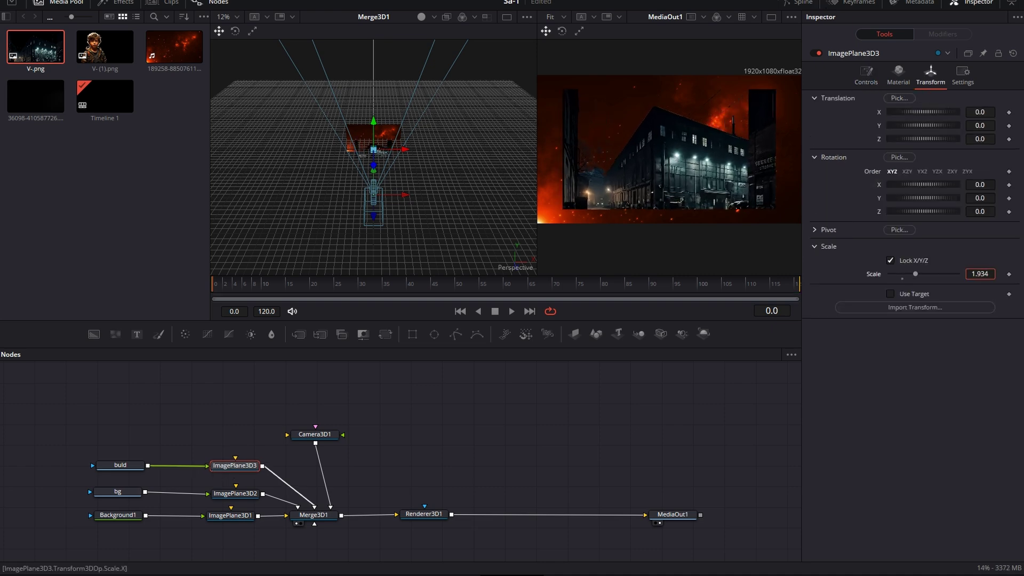
{"action": "scroll", "coordinate": [471, 198], "scroll_direction": "up", "scroll_amount": 5}
{"action": "left_click_drag", "start_coordinate": [471, 198], "coordinate": [428, 224]}
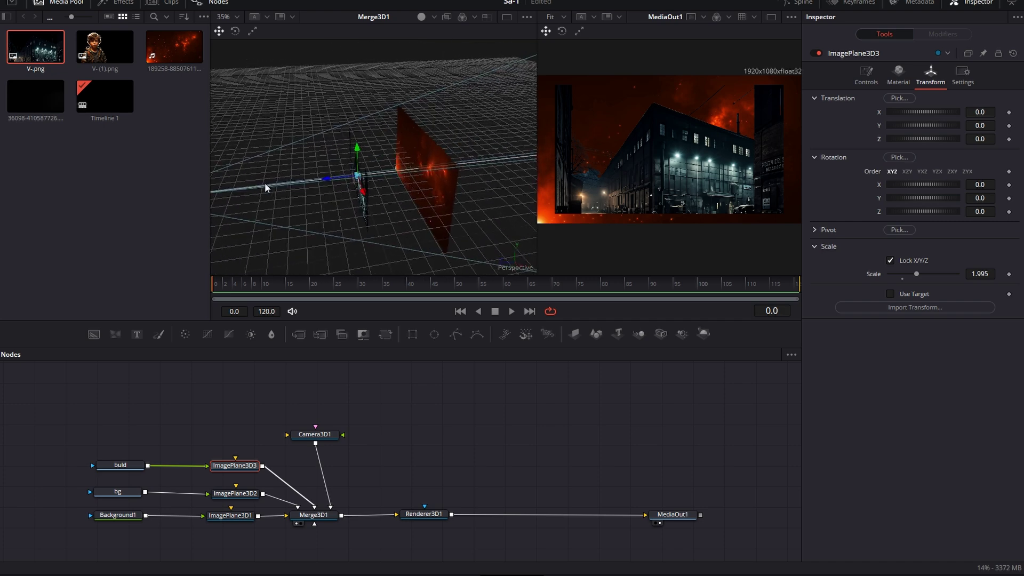
{"action": "left_click_drag", "start_coordinate": [344, 237], "coordinate": [305, 175]}
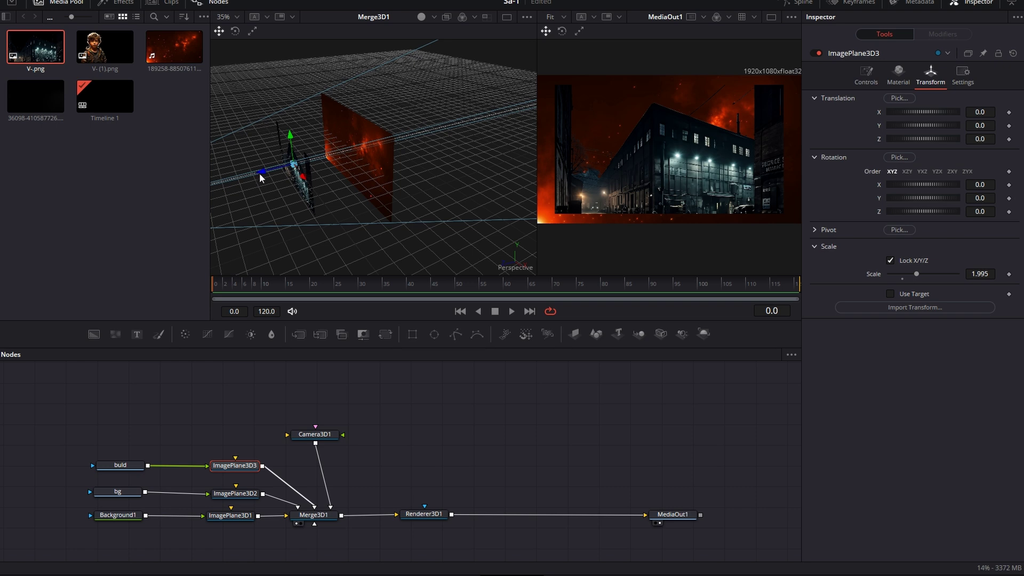
{"action": "left_click_drag", "start_coordinate": [259, 173], "coordinate": [280, 172]}
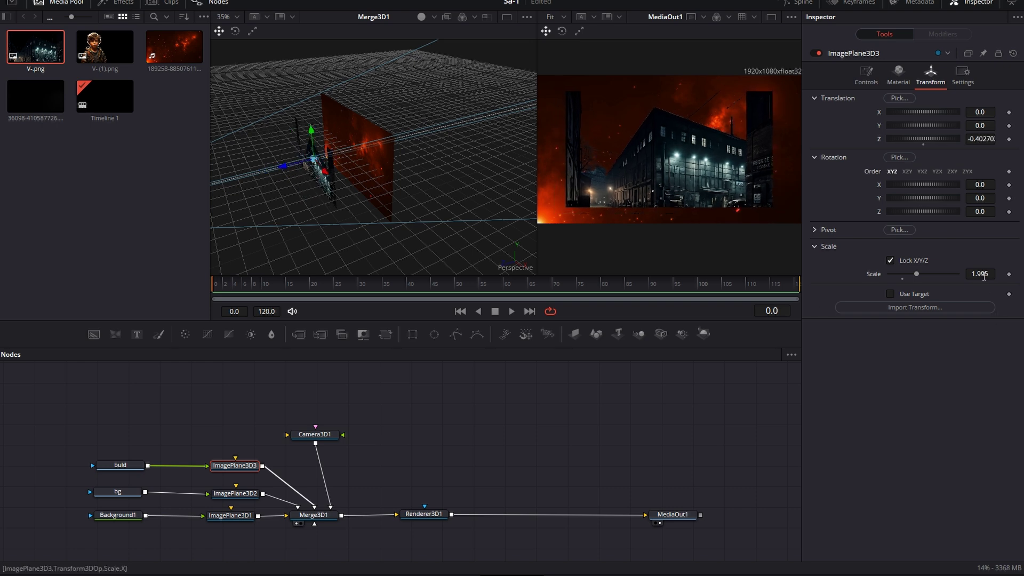
{"action": "left_click_drag", "start_coordinate": [980, 274], "coordinate": [1010, 274]}
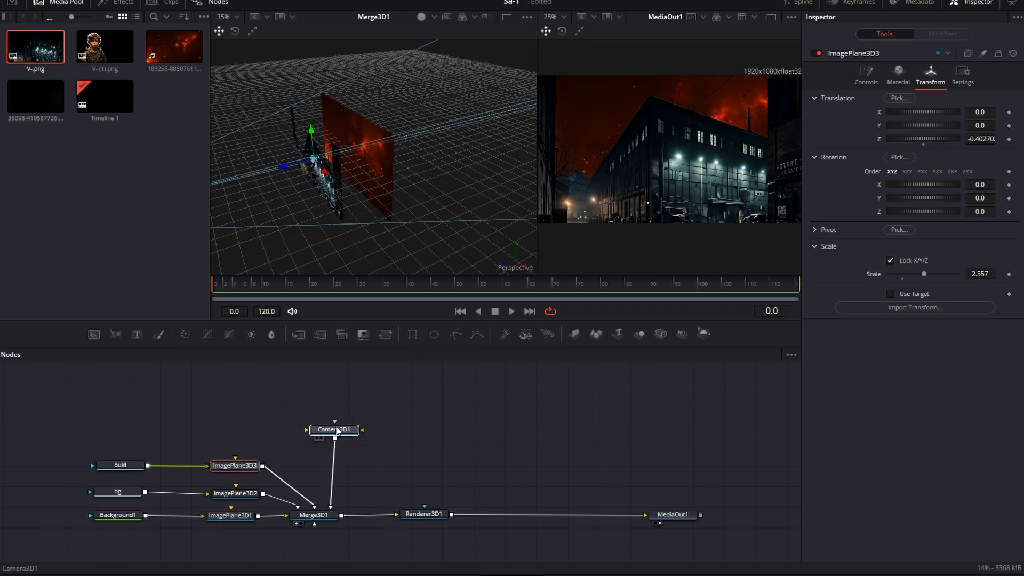
{"action": "left_click_drag", "start_coordinate": [315, 434], "coordinate": [327, 427]}
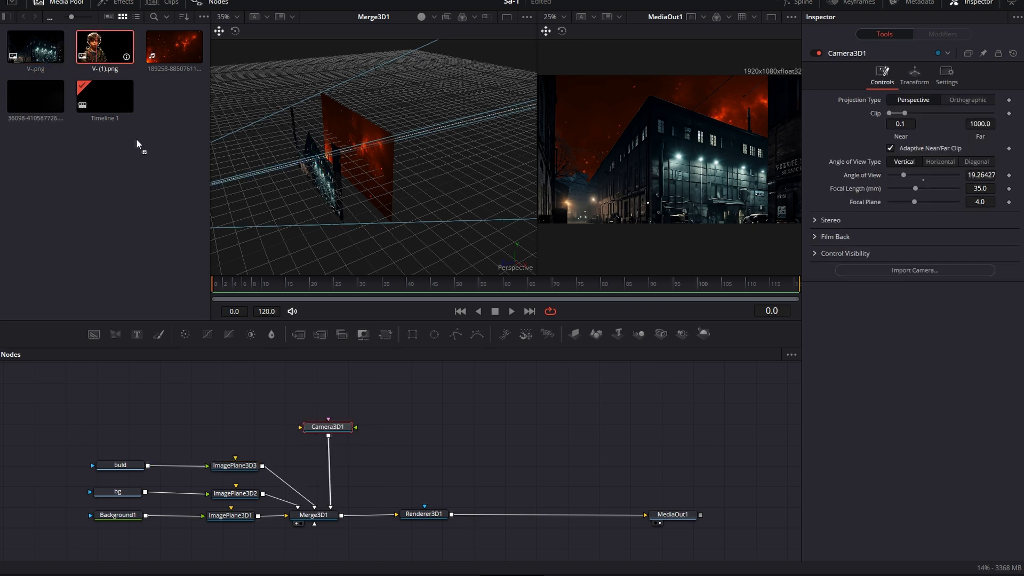
- Add V-(1).png with its own ImagePlane3D4 node connected into Merge3D1
{"action": "left_click_drag", "start_coordinate": [87, 56], "coordinate": [118, 445]}
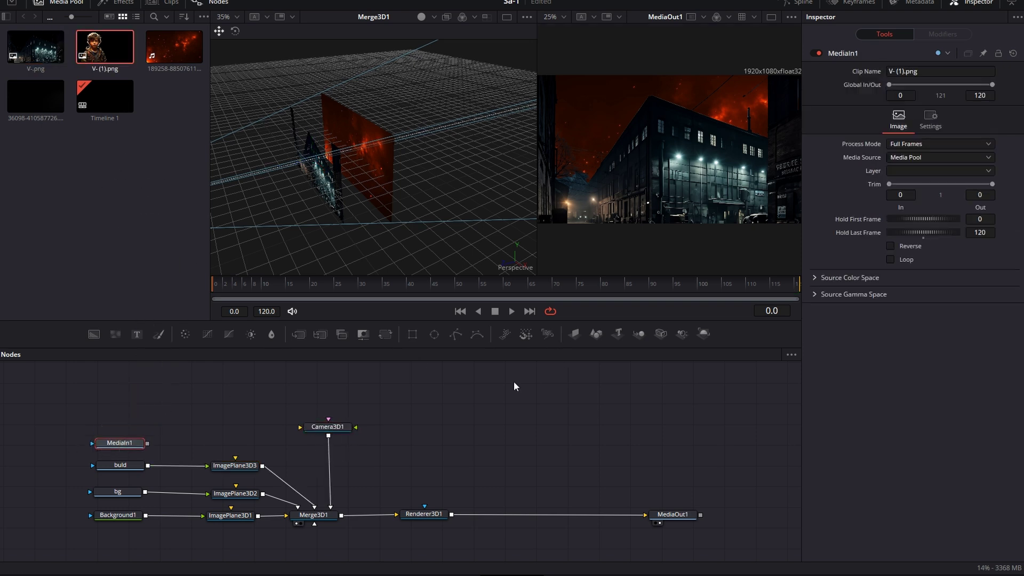
{"action": "left_click", "coordinate": [573, 335]}
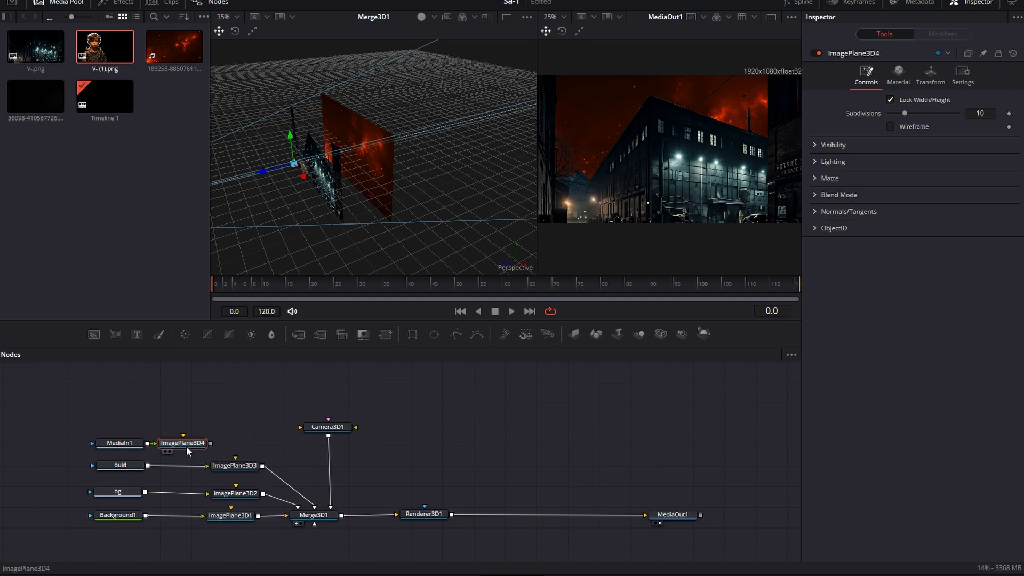
{"action": "mouse_move", "coordinate": [210, 443]}
{"action": "left_mouse_down"}
{"action": "mouse_move", "coordinate": [278, 446]}
{"action": "mouse_move", "coordinate": [319, 509]}
{"action": "left_mouse_up"}
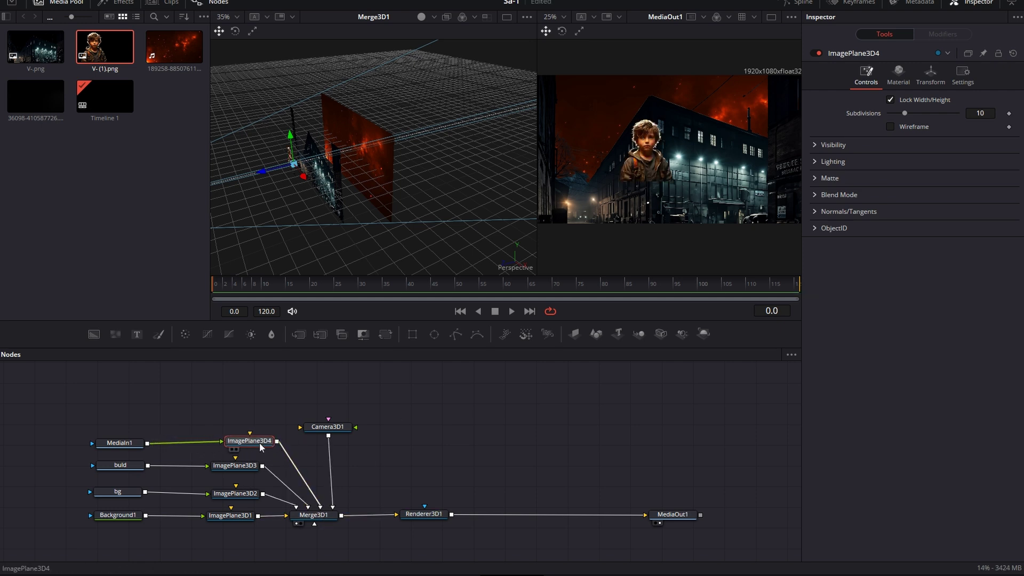
{"action": "left_click_drag", "start_coordinate": [250, 440], "coordinate": [237, 440]}
- Move the boy's plane toward the camera to Translation Z 2.225665
{"action": "scroll", "coordinate": [319, 197], "scroll_direction": "down", "scroll_amount": 2}
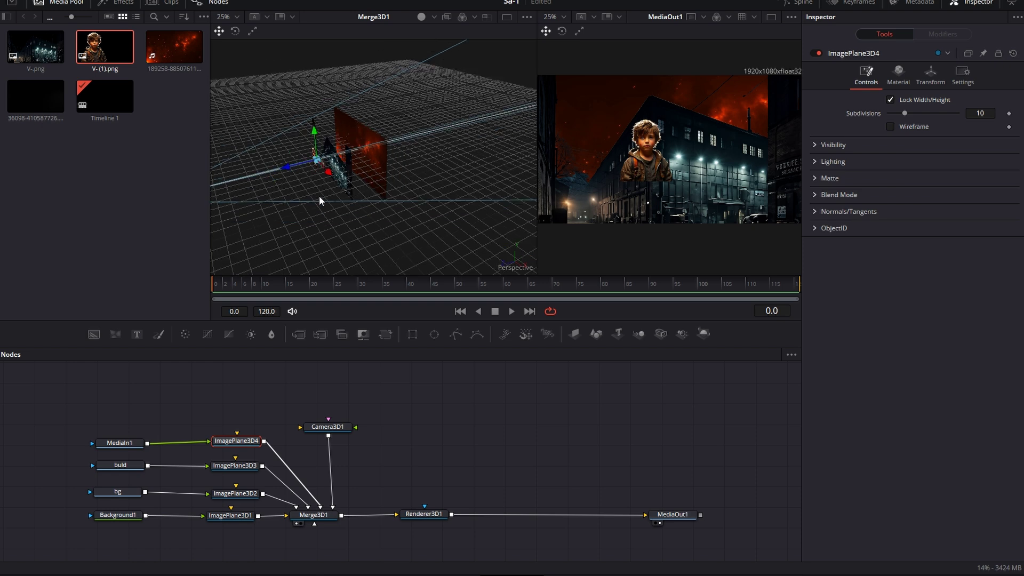
{"action": "scroll", "coordinate": [276, 209], "scroll_direction": "down", "scroll_amount": 1}
{"action": "left_click", "coordinate": [931, 80]}
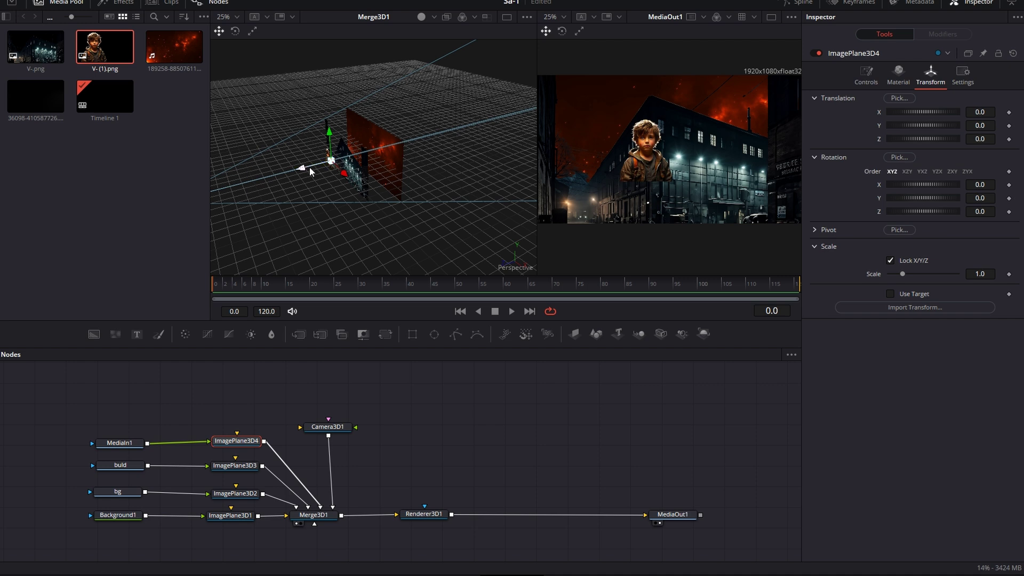
{"action": "left_click_drag", "start_coordinate": [303, 171], "coordinate": [221, 190]}
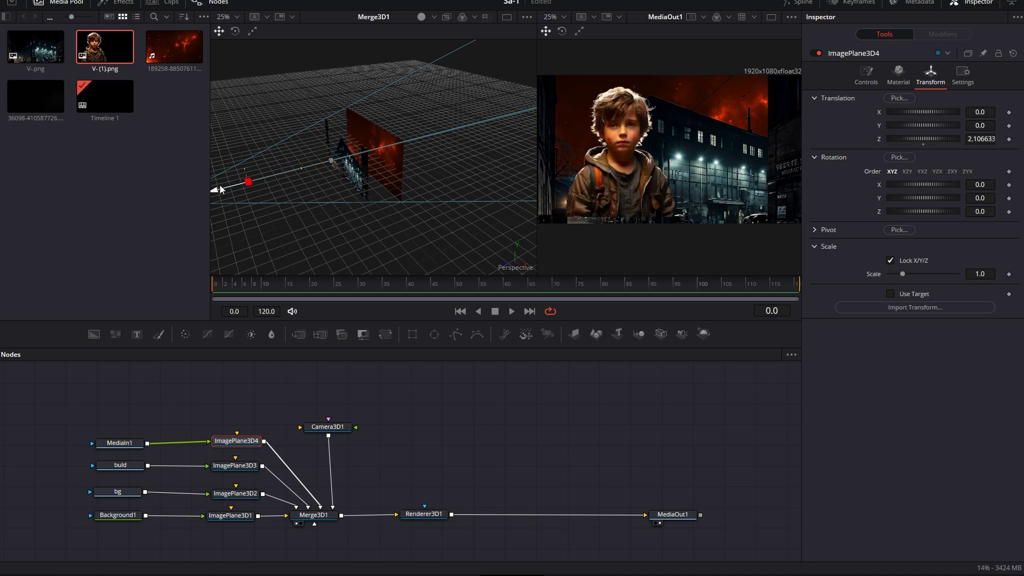
{"action": "mouse_move", "coordinate": [221, 190]}
{"action": "left_mouse_down"}
{"action": "mouse_move", "coordinate": [261, 179]}
{"action": "mouse_move", "coordinate": [322, 198]}
{"action": "left_mouse_up"}
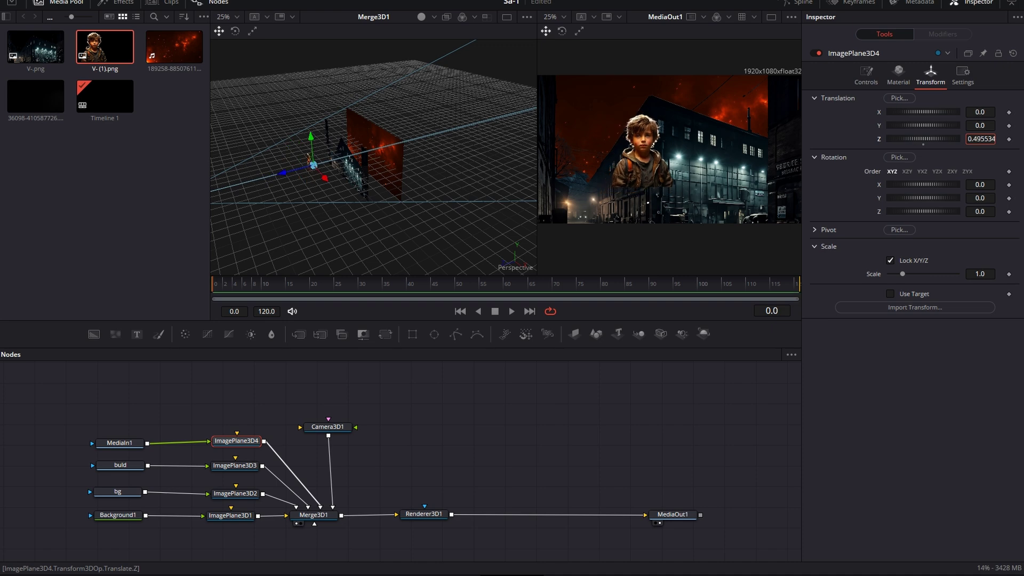
{"action": "left_click", "coordinate": [59, 3]}
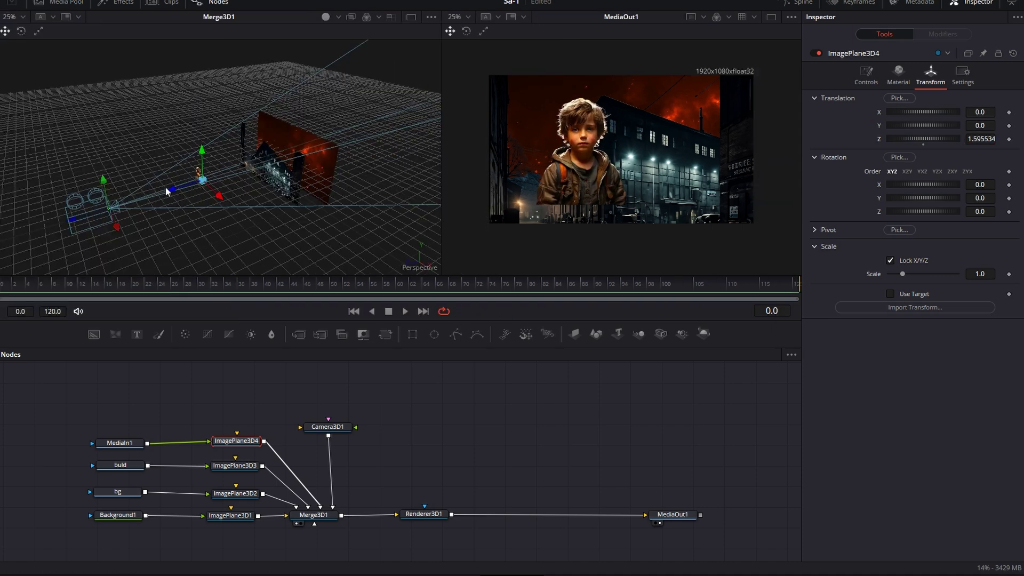
{"action": "left_click_drag", "start_coordinate": [174, 194], "coordinate": [148, 196]}
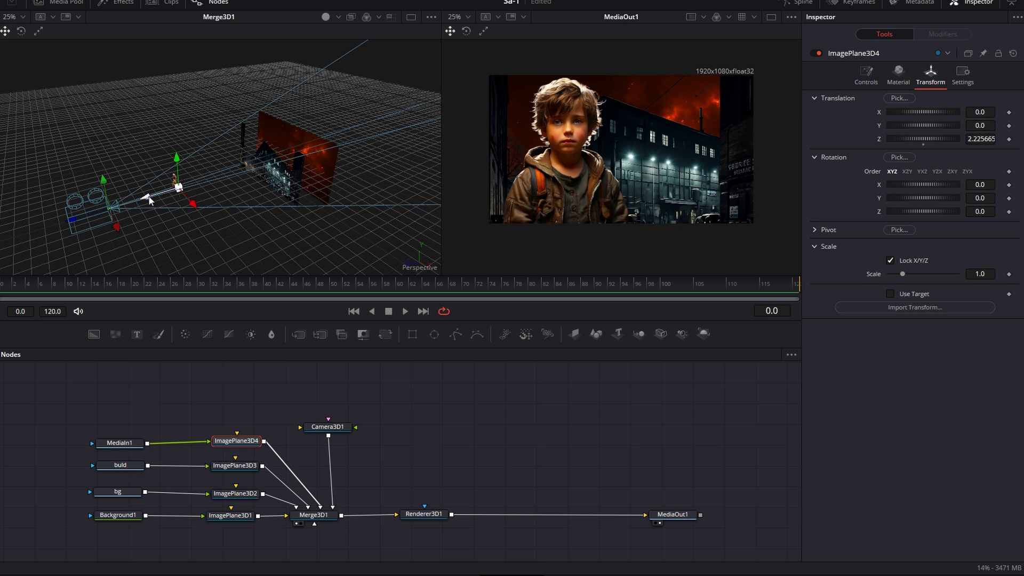
{"action": "left_click_drag", "start_coordinate": [318, 433], "coordinate": [321, 421]}
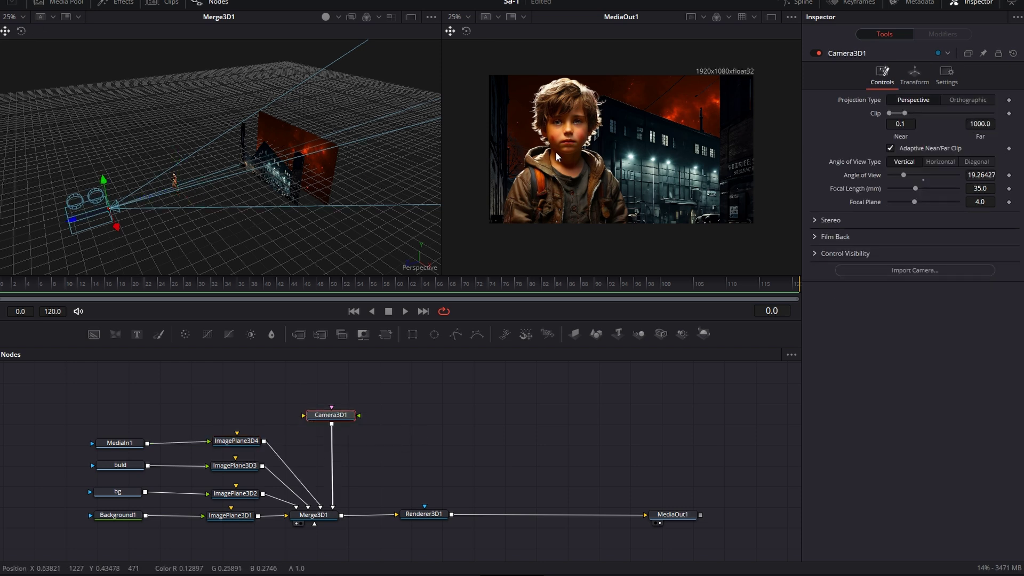
- Add a Text+ node with its own Image Plane 3D feeding into Merge3D1
{"action": "left_click", "coordinate": [26, 366]}
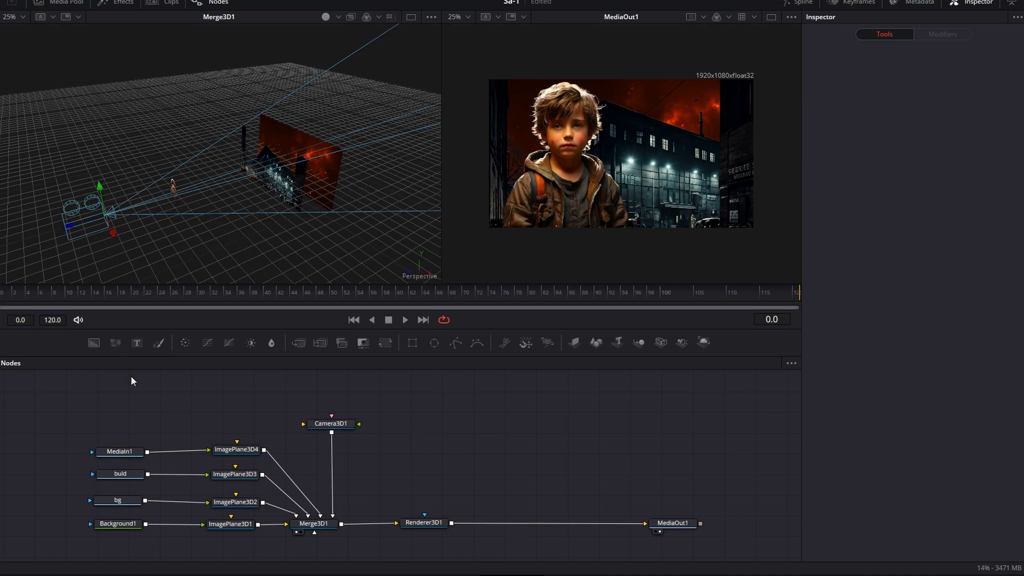
{"action": "left_click_drag", "start_coordinate": [137, 346], "coordinate": [130, 375]}
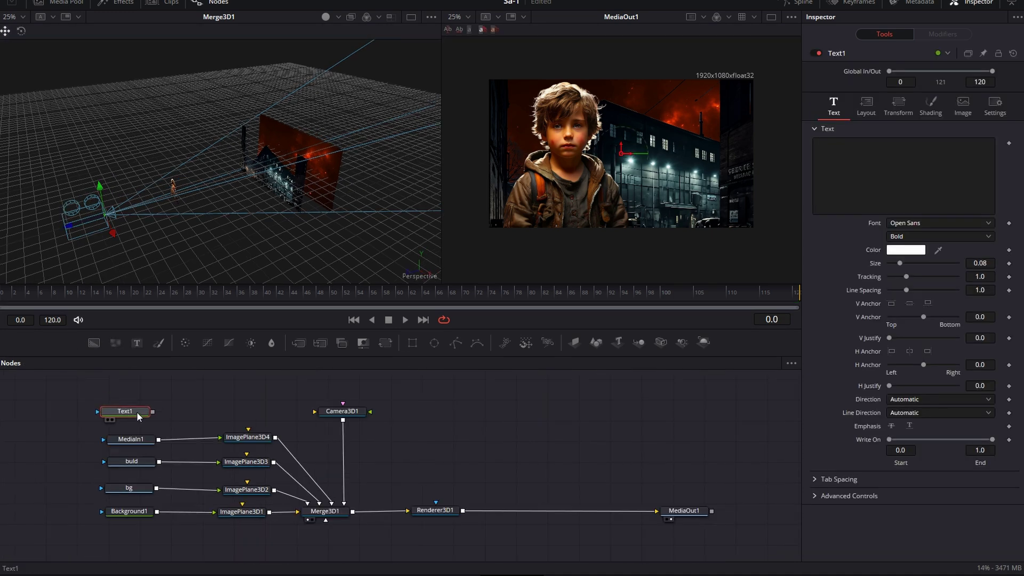
{"action": "left_click", "coordinate": [576, 343]}
{"action": "mouse_move", "coordinate": [208, 412]}
{"action": "left_mouse_down"}
{"action": "mouse_move", "coordinate": [273, 411]}
{"action": "mouse_move", "coordinate": [337, 515]}
{"action": "left_mouse_up"}
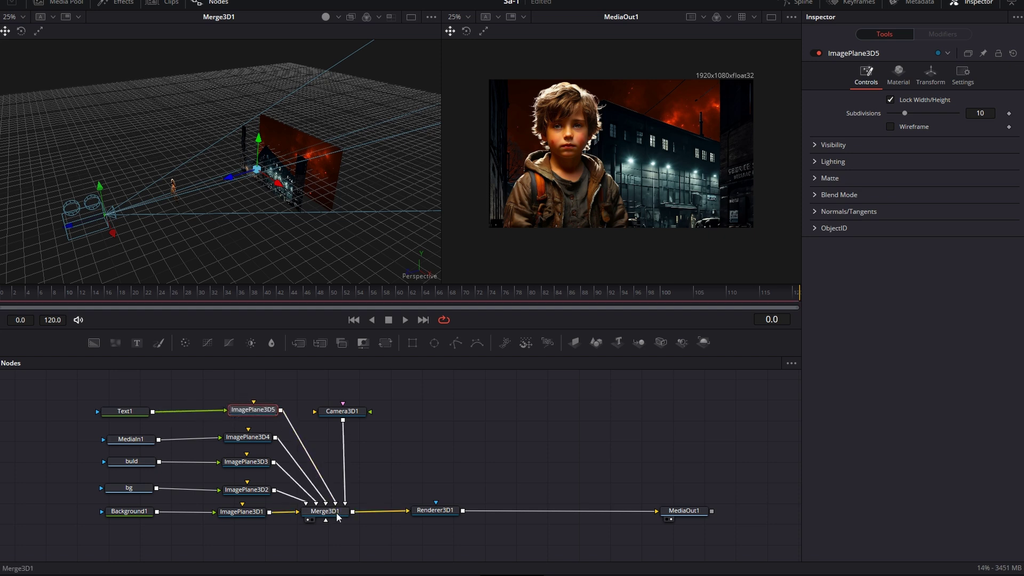
{"action": "left_click", "coordinate": [127, 409]}
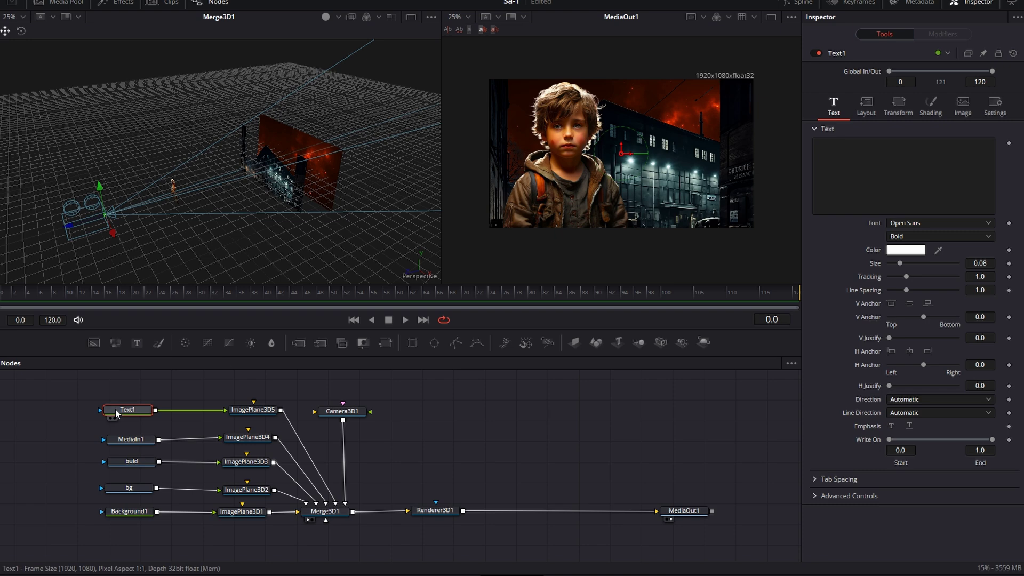
- Type HISTORY as the text, colour it orange #ffaa00 and raise its size to 0.3655
{"action": "left_click", "coordinate": [884, 146]}
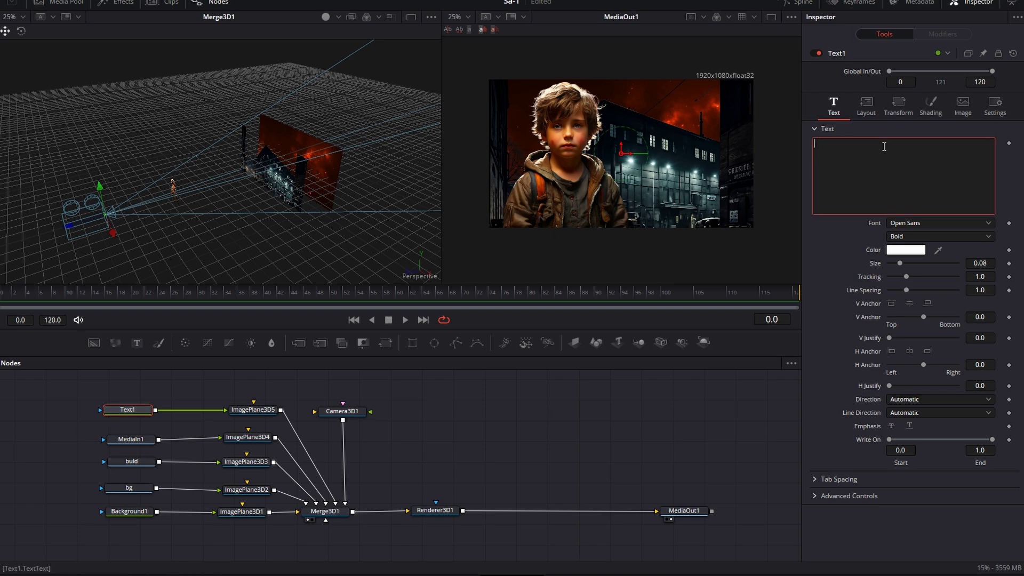
{"action": "type", "text": "HISTORY"}
{"action": "left_click", "coordinate": [905, 250]}
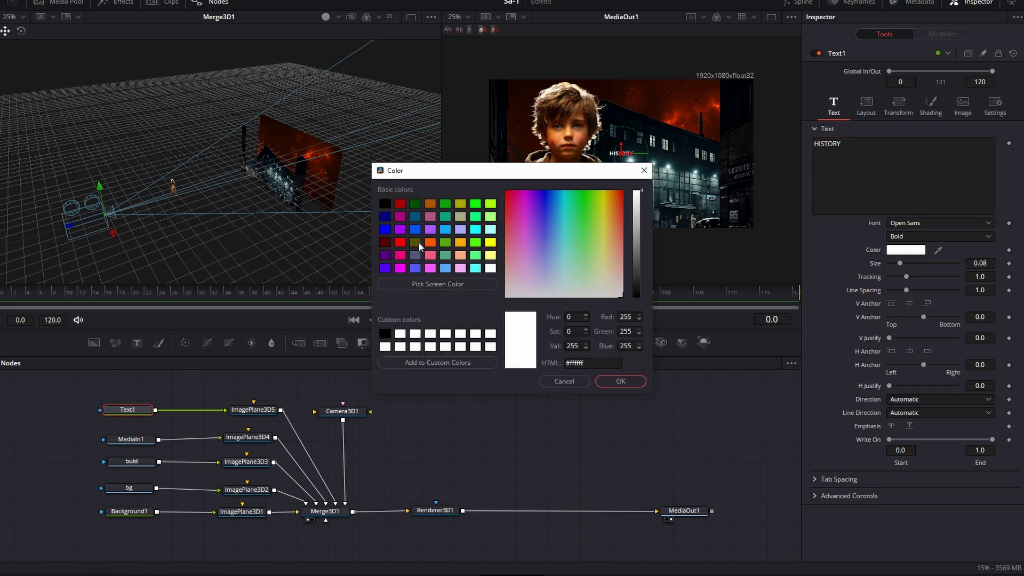
{"action": "left_click", "coordinate": [460, 243]}
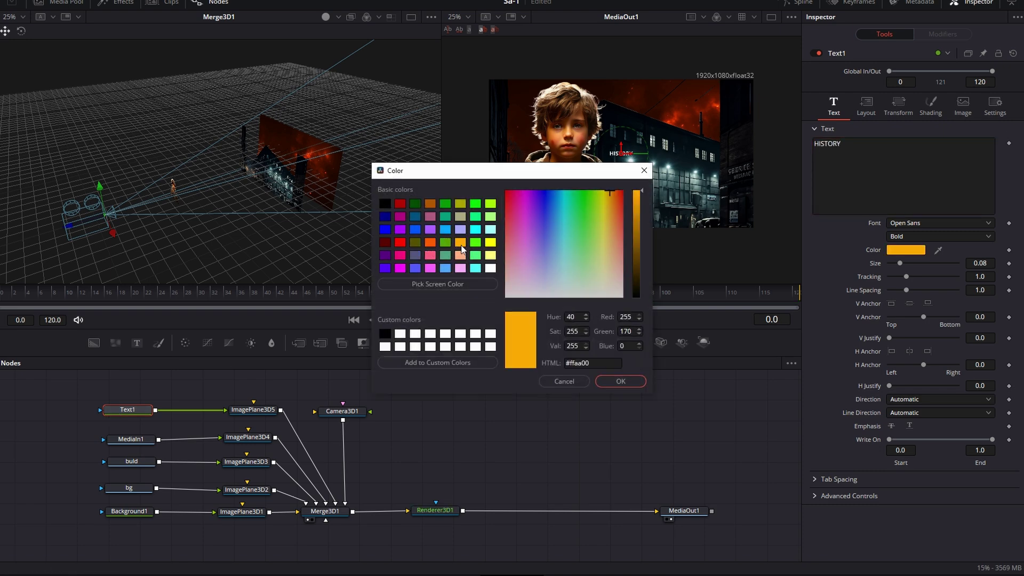
{"action": "left_click", "coordinate": [620, 381]}
{"action": "left_click_drag", "start_coordinate": [981, 263], "coordinate": [1016, 263]}
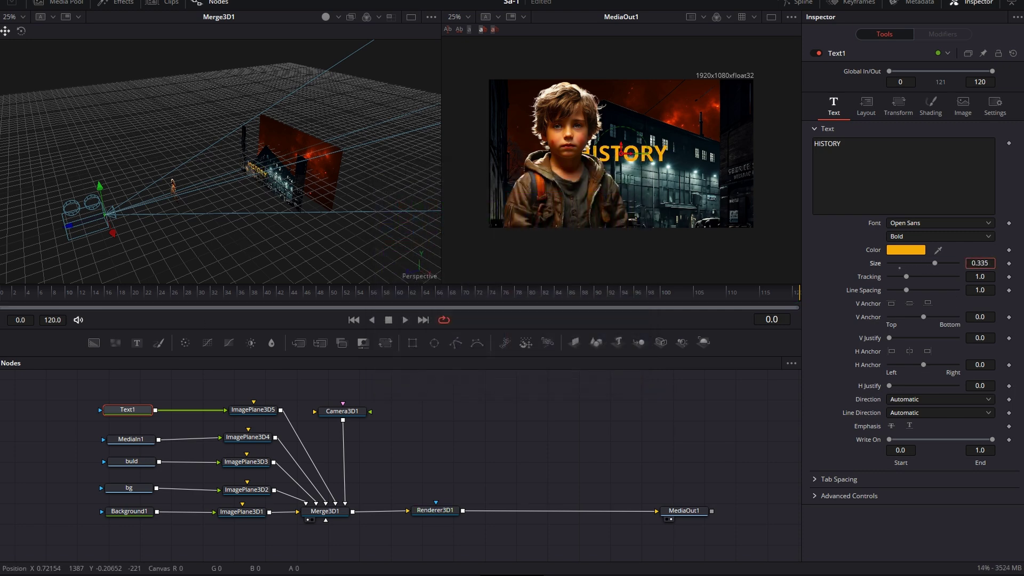
- Set ImagePlane3D5's translation to Z 1.36 and Y 0.121, and its scale to 1.297
{"action": "left_click", "coordinate": [251, 412]}
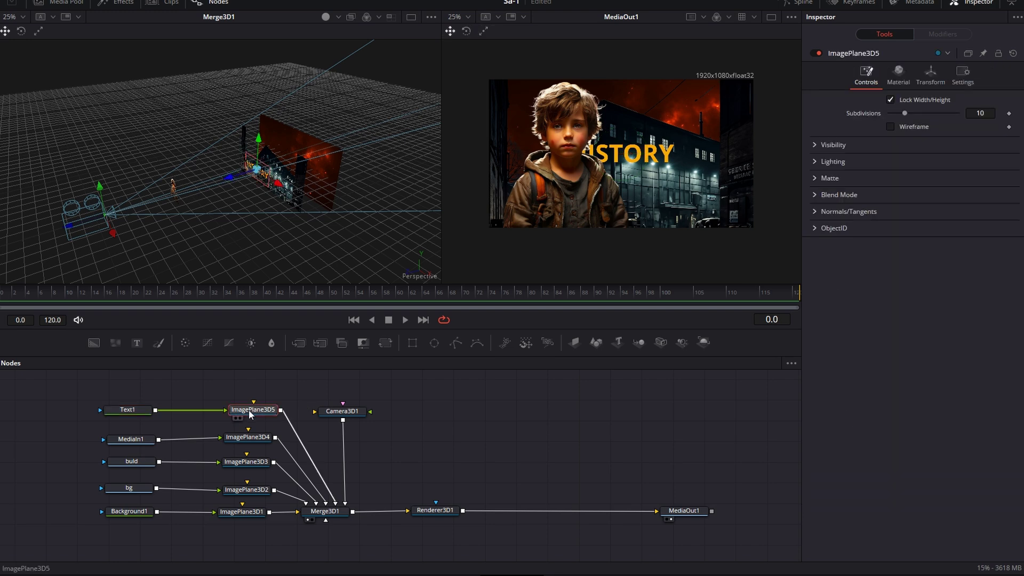
{"action": "left_click", "coordinate": [931, 74]}
{"action": "left_click_drag", "start_coordinate": [980, 139], "coordinate": [1003, 139]}
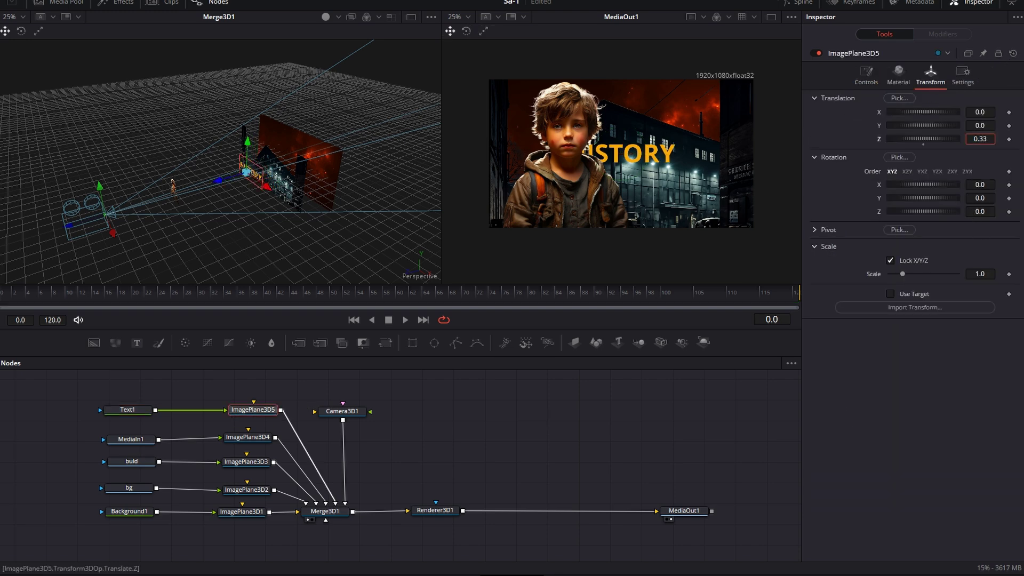
{"action": "left_click_drag", "start_coordinate": [211, 188], "coordinate": [179, 196]}
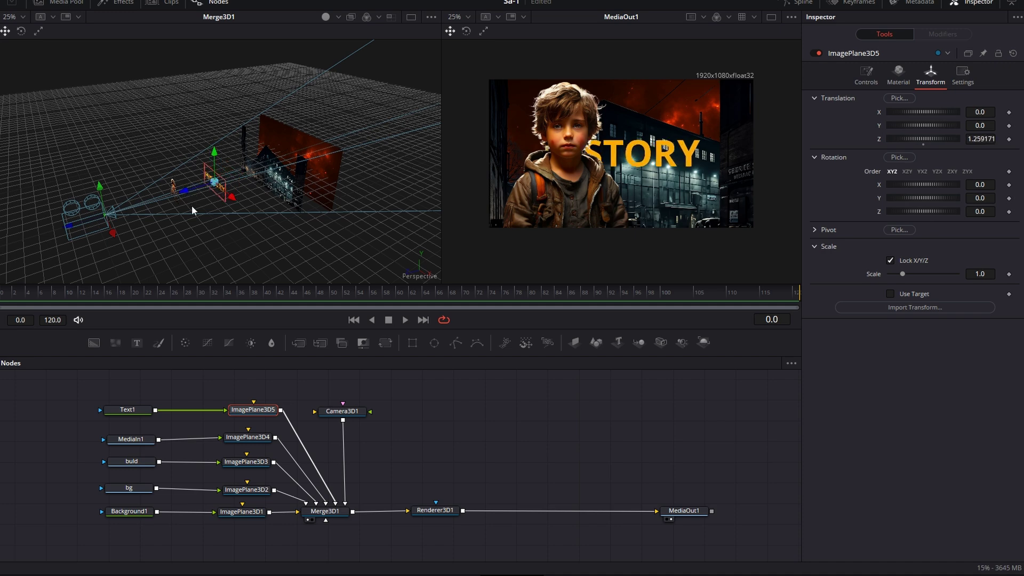
{"action": "scroll", "coordinate": [193, 211], "scroll_direction": "up", "scroll_amount": 2}
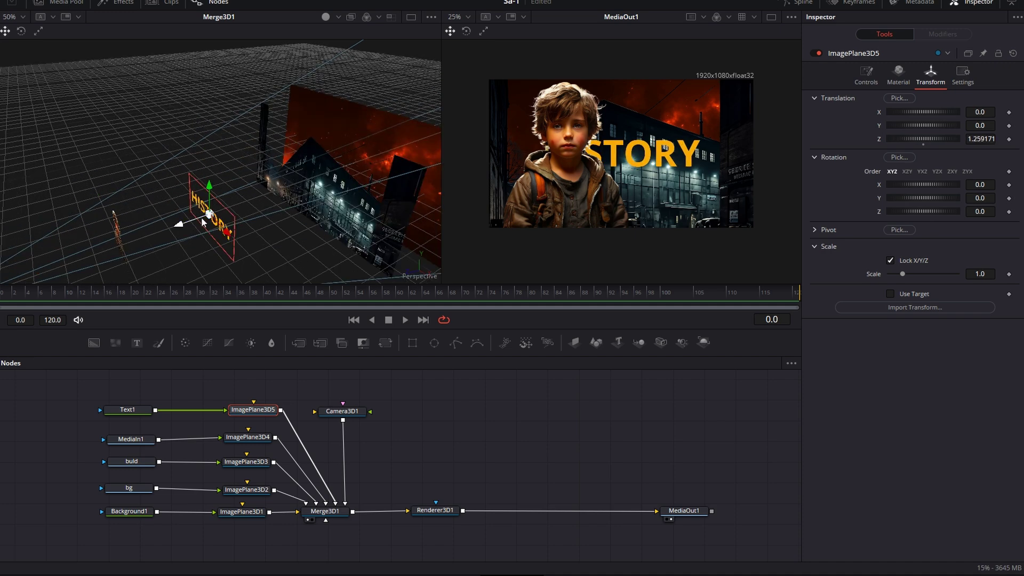
{"action": "left_click_drag", "start_coordinate": [200, 217], "coordinate": [172, 228]}
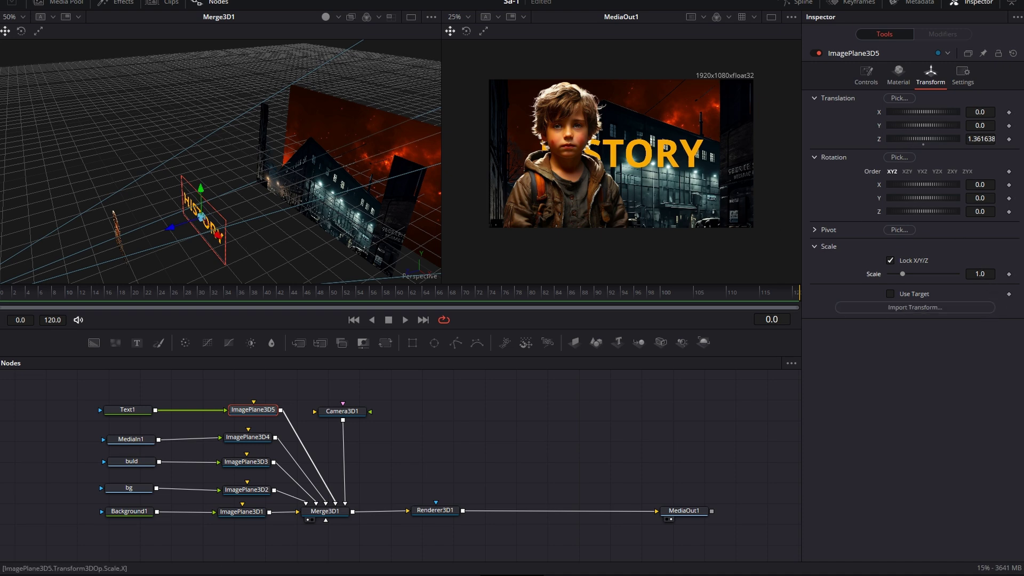
{"action": "left_click_drag", "start_coordinate": [903, 273], "coordinate": [907, 274]}
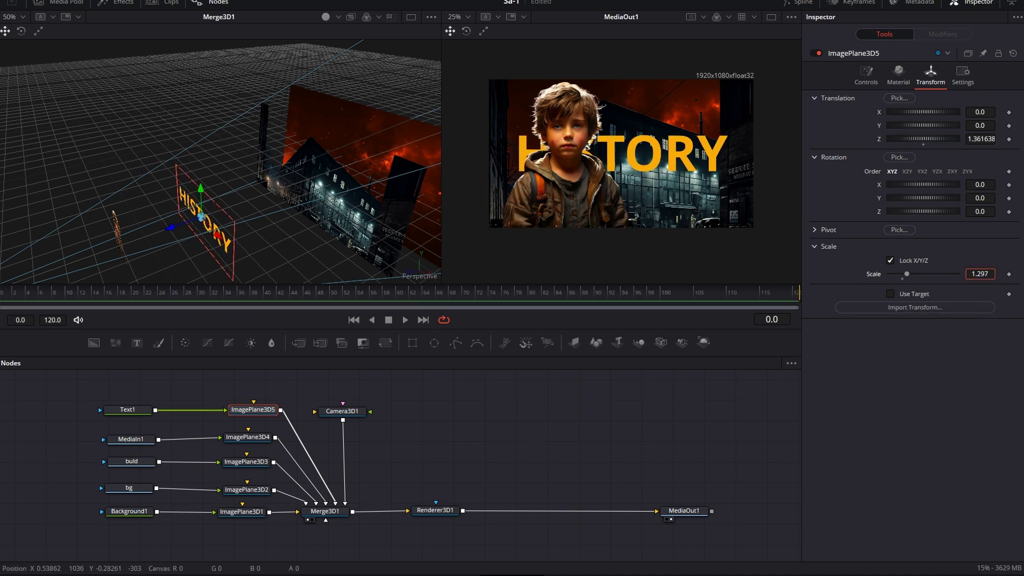
{"action": "left_click_drag", "start_coordinate": [923, 125], "coordinate": [934, 125]}
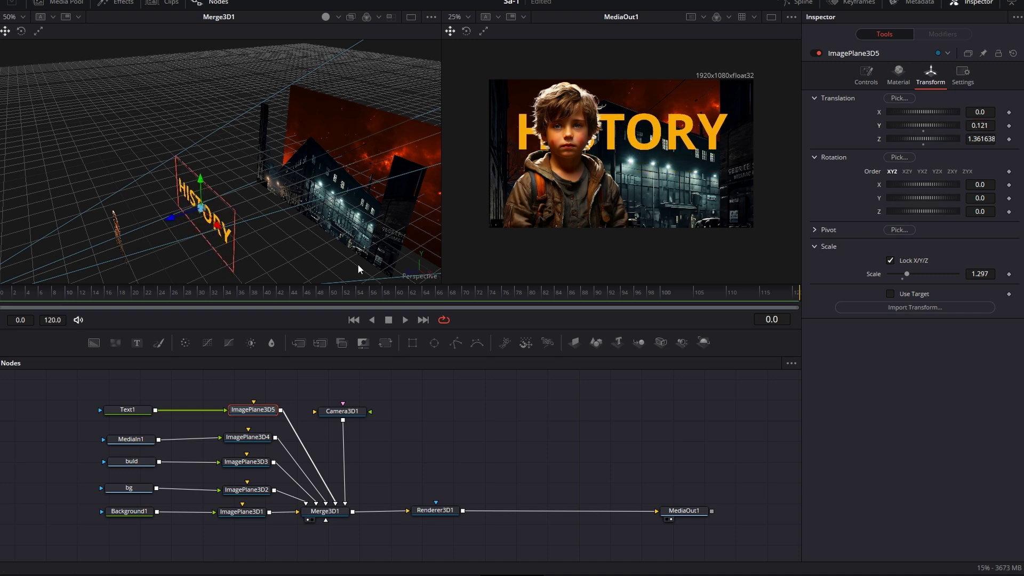
{"action": "left_click", "coordinate": [128, 412]}
- Set the HISTORY text's font weight to Extrabold
{"action": "left_click", "coordinate": [128, 412]}
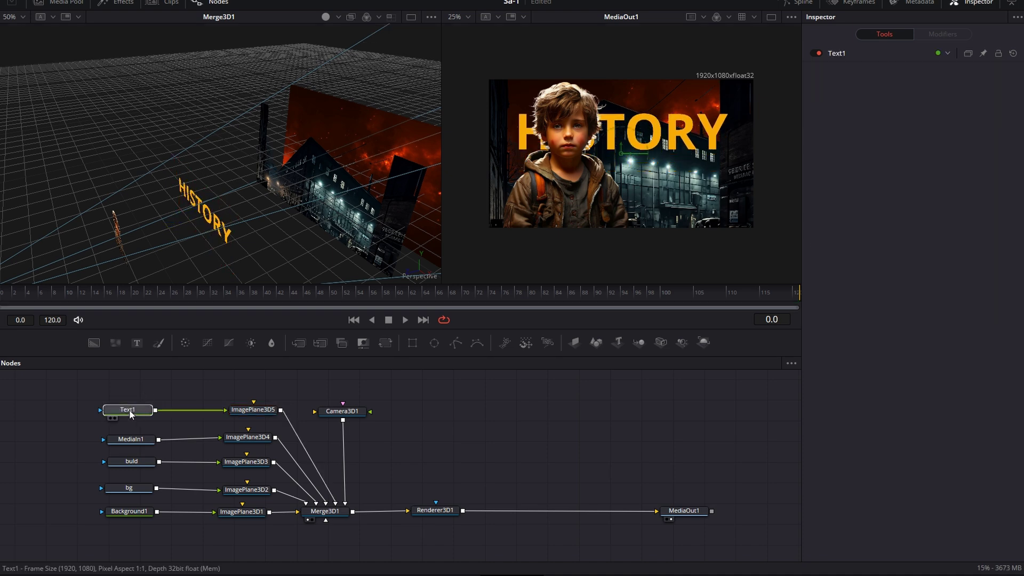
{"action": "left_click", "coordinate": [921, 237]}
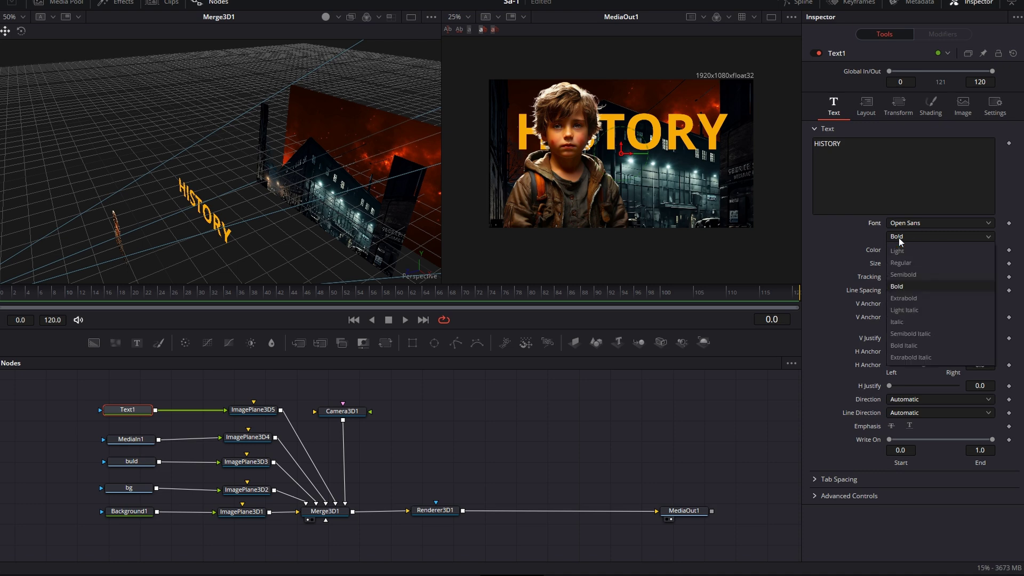
{"action": "left_click", "coordinate": [907, 299]}
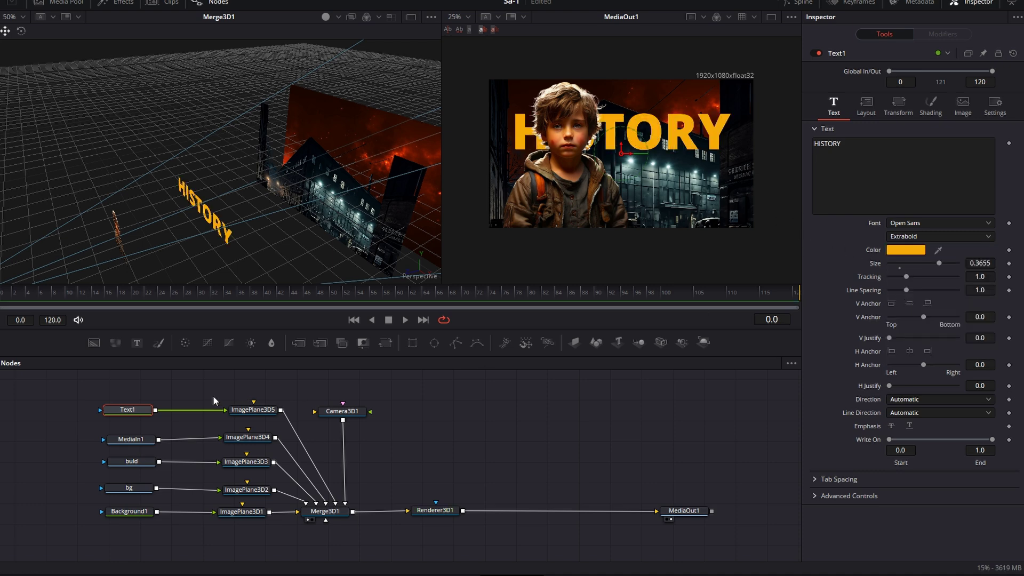
- Insert a Soft Glow after Text1 with threshold 0.339, gain 0.984 and glow size 100
{"action": "left_click_drag", "start_coordinate": [145, 412], "coordinate": [76, 417]}
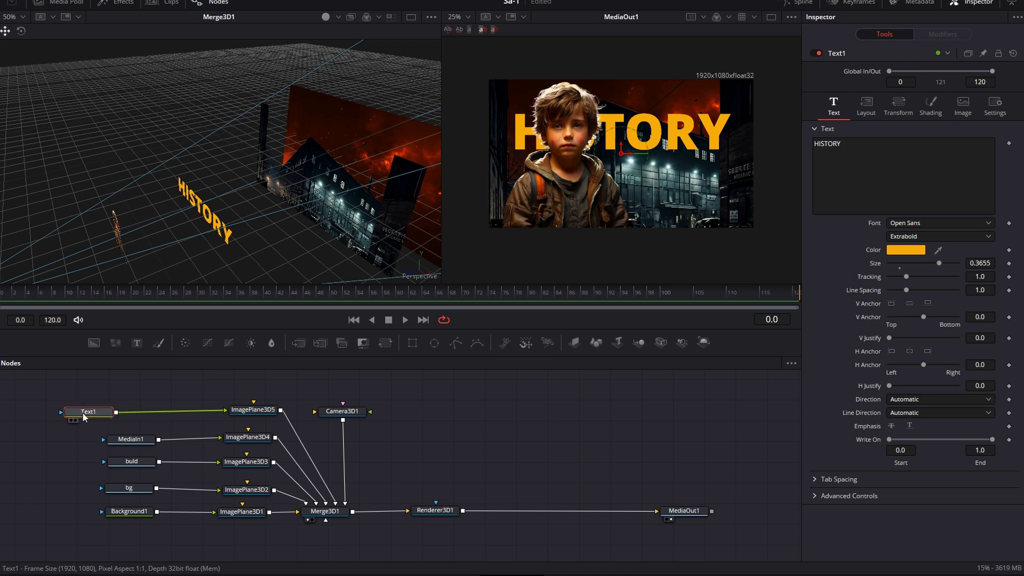
{"action": "key", "text": "ctrl+space"}
{"action": "type", "text": "Soft"}
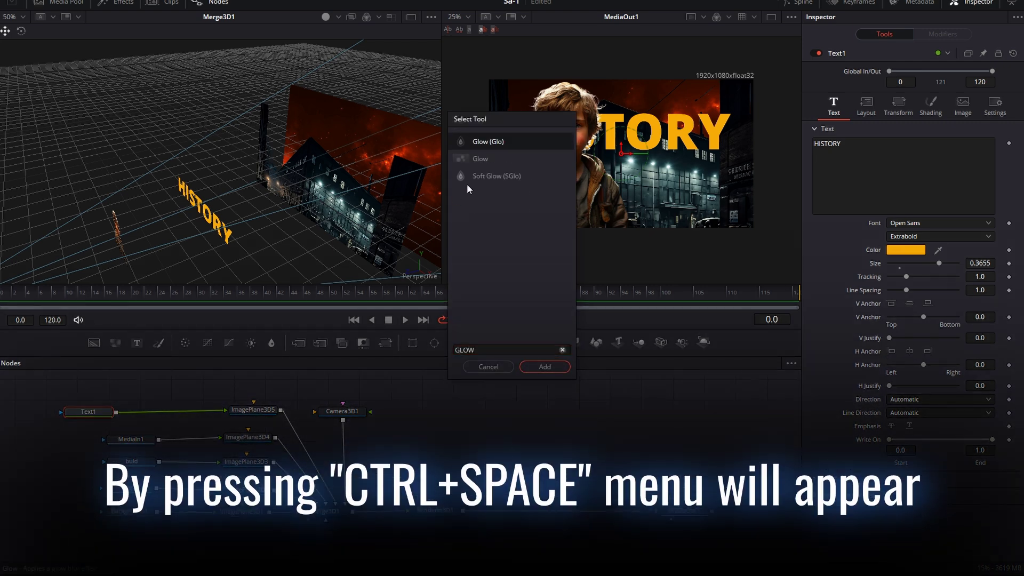
{"action": "type", "text": " Glow"}
{"action": "left_click", "coordinate": [539, 368]}
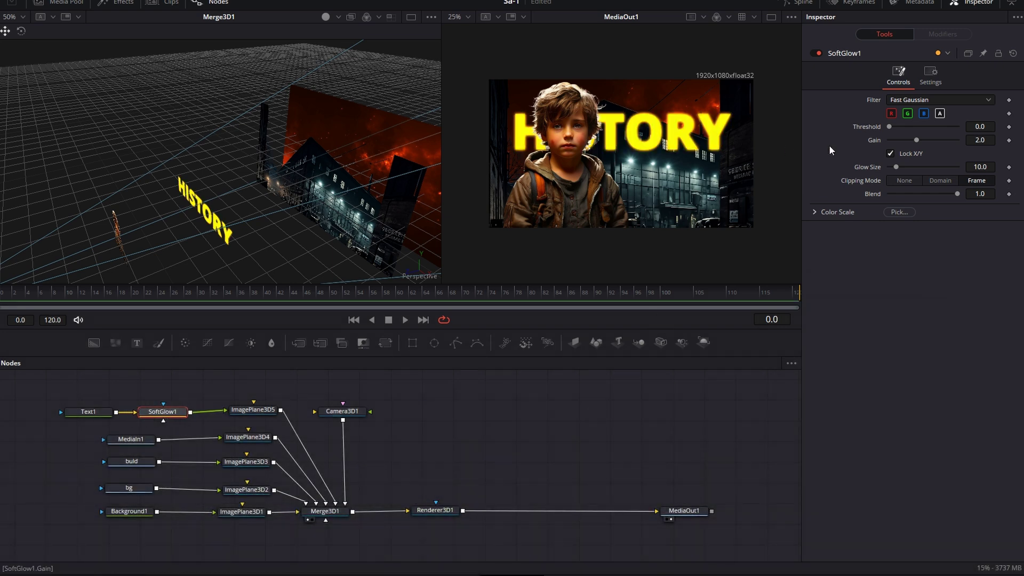
{"action": "mouse_move", "coordinate": [888, 126]}
{"action": "left_mouse_down"}
{"action": "mouse_move", "coordinate": [907, 129]}
{"action": "mouse_move", "coordinate": [909, 141]}
{"action": "left_mouse_up"}
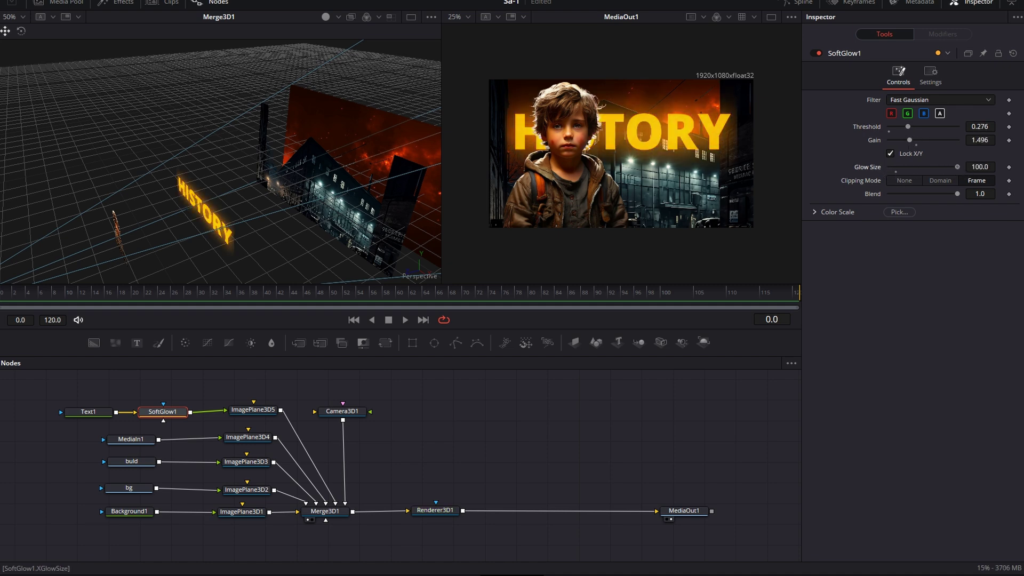
{"action": "mouse_move", "coordinate": [910, 140]}
{"action": "left_mouse_down"}
{"action": "mouse_move", "coordinate": [902, 142]}
{"action": "mouse_move", "coordinate": [913, 128]}
{"action": "left_mouse_up"}
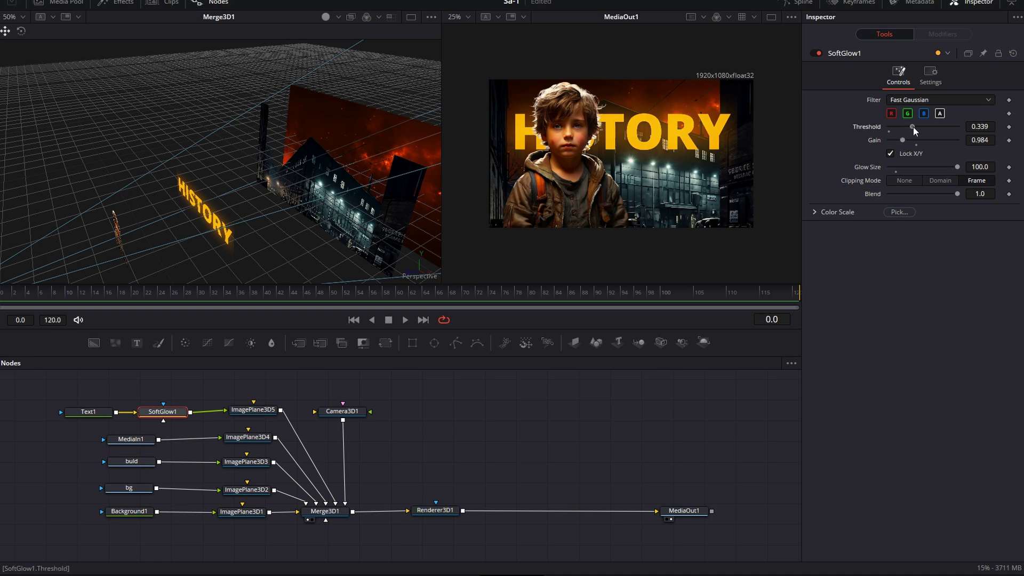
{"action": "left_click", "coordinate": [88, 411]}
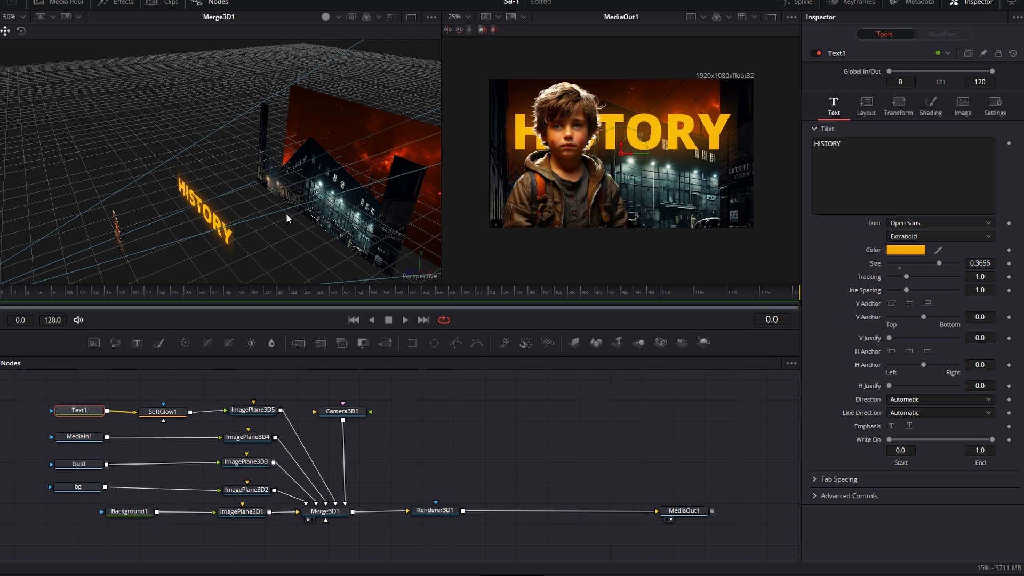
- Select Camera3D1 and enable keyframes on its X, Y and Z translation
{"action": "scroll", "coordinate": [308, 214], "scroll_direction": "down", "scroll_amount": 2}
{"action": "left_click_drag", "start_coordinate": [171, 236], "coordinate": [272, 250]}
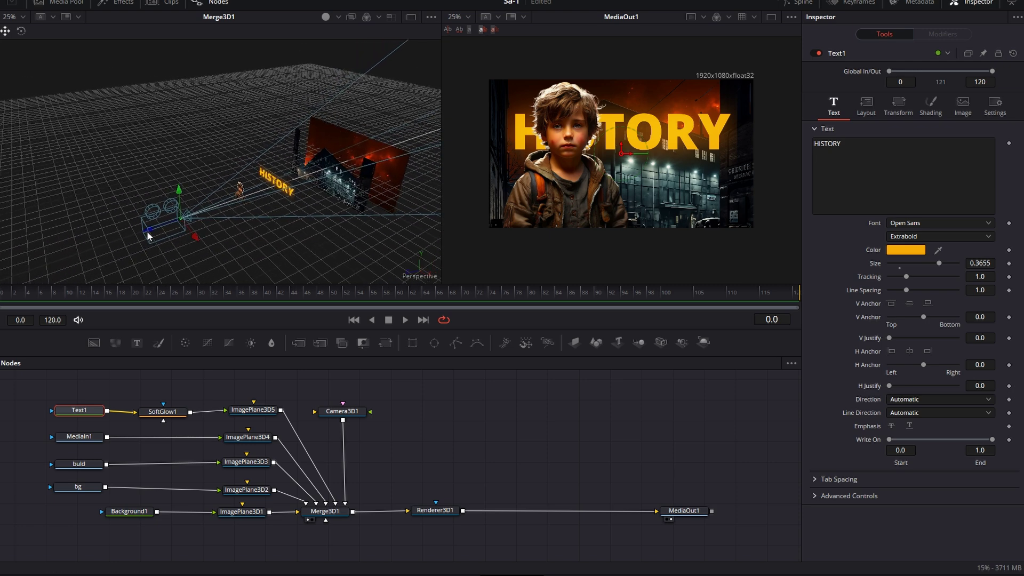
{"action": "left_click", "coordinate": [344, 413]}
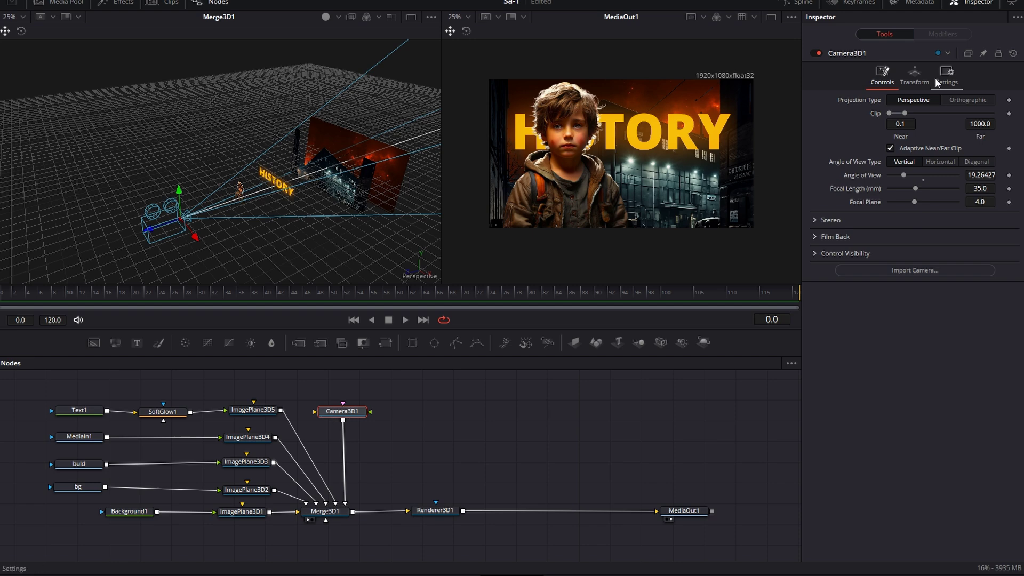
{"action": "left_click", "coordinate": [914, 74]}
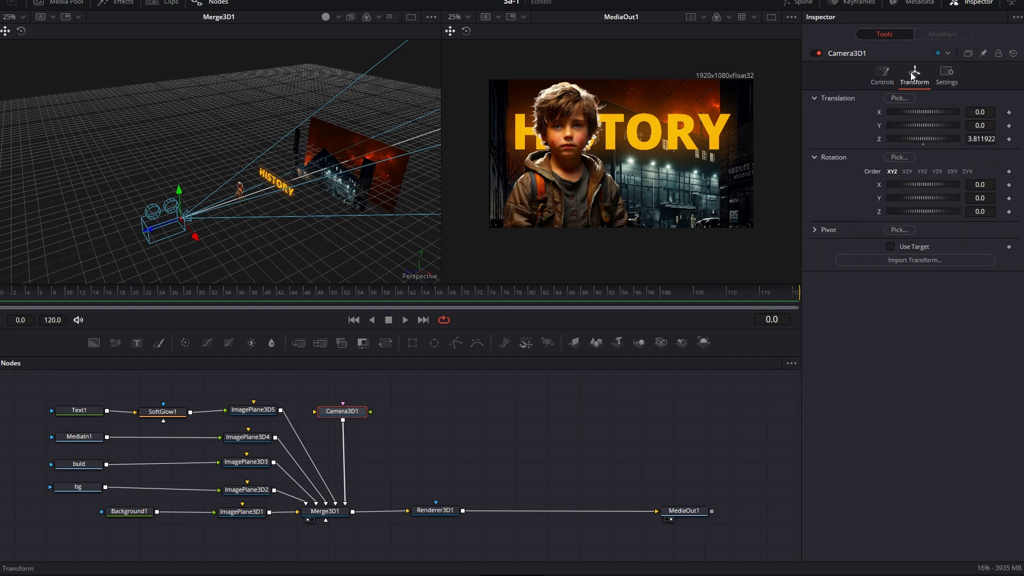
{"action": "left_click", "coordinate": [1009, 112]}
{"action": "left_click", "coordinate": [1009, 125]}
{"action": "left_click", "coordinate": [1009, 139]}
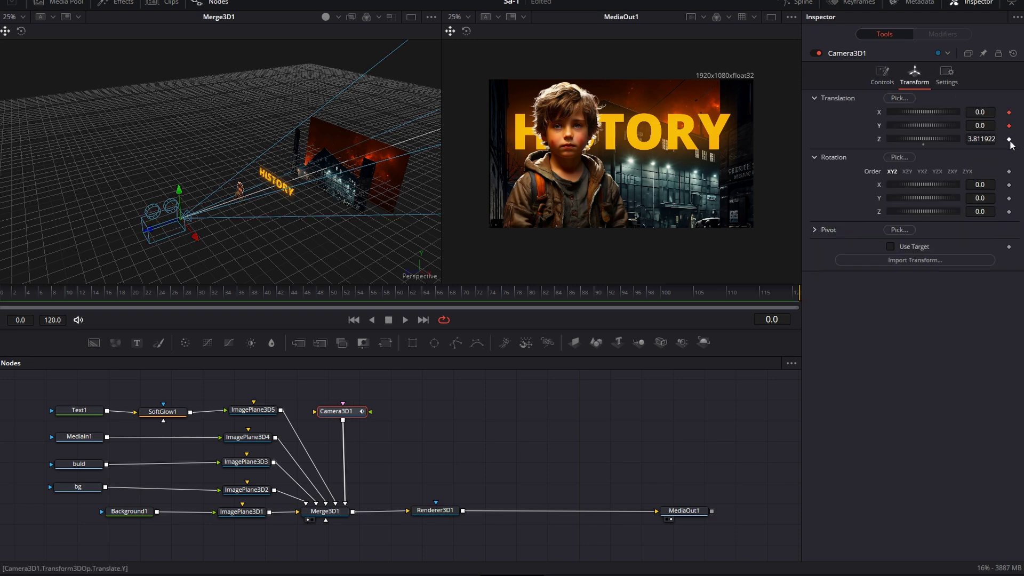
- Keyframe the camera at Z 3.81 on frame 90 and about 0.07 on frame 0
{"action": "left_click_drag", "start_coordinate": [422, 296], "coordinate": [596, 304]}
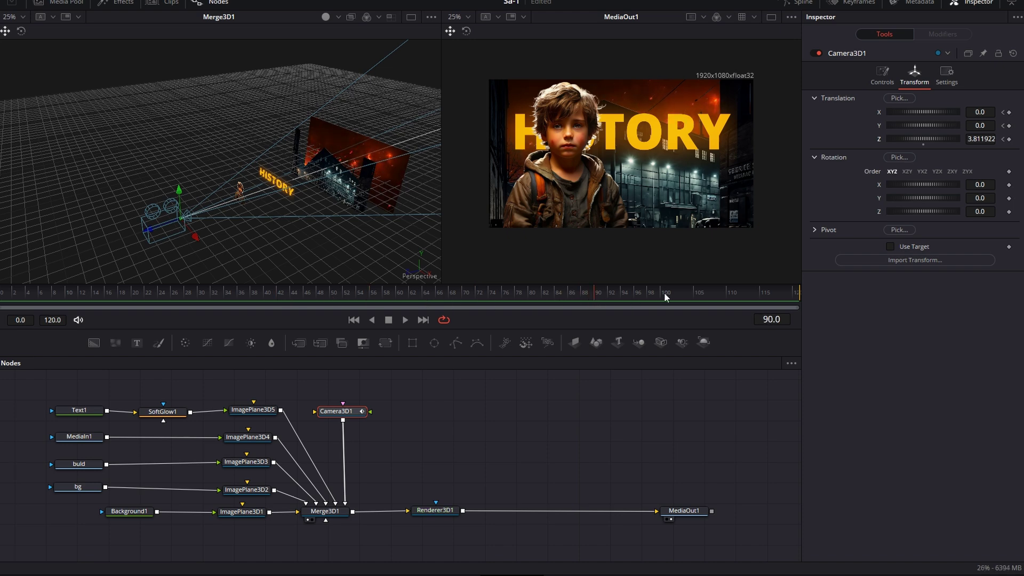
{"action": "left_click", "coordinate": [1009, 112]}
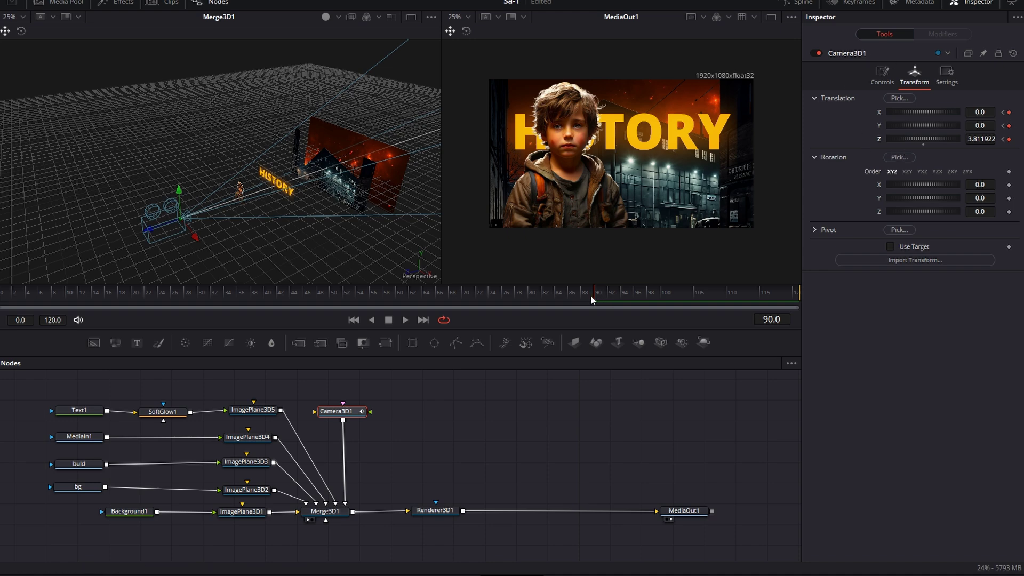
{"action": "left_click_drag", "start_coordinate": [591, 296], "coordinate": [2, 306]}
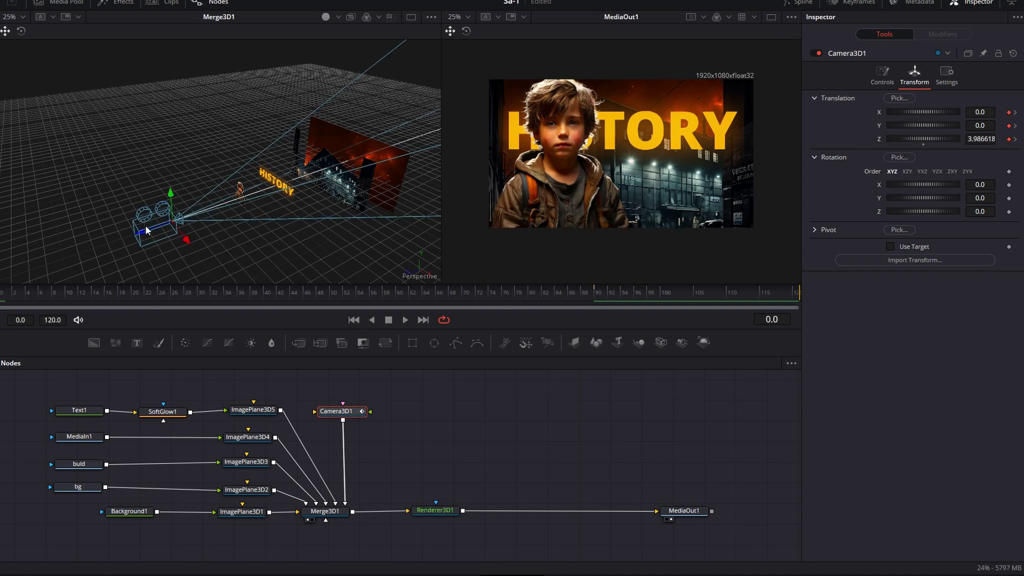
{"action": "left_click_drag", "start_coordinate": [143, 233], "coordinate": [289, 213]}
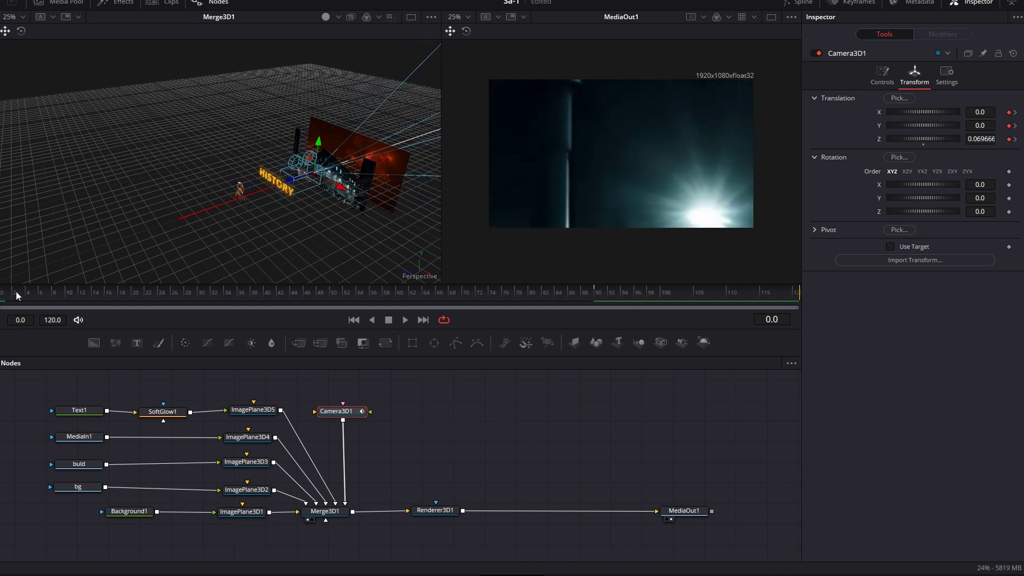
{"action": "left_click_drag", "start_coordinate": [15, 293], "coordinate": [596, 293]}
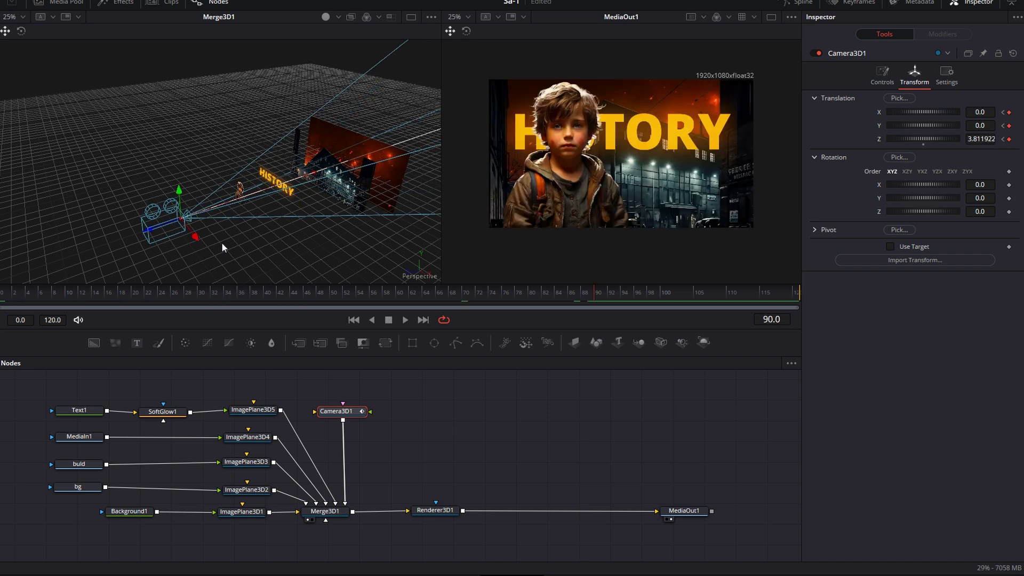
- Smooth Camera3D1's keyframes into an S-curve with ease in 82.6 in the Spline editor
{"action": "left_click", "coordinate": [799, 6]}
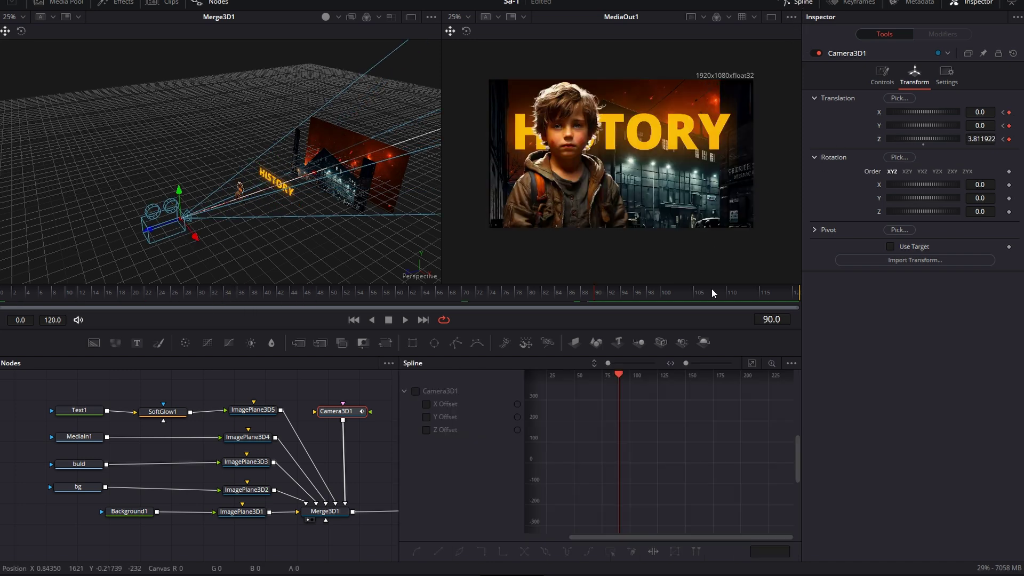
{"action": "left_click", "coordinate": [416, 391]}
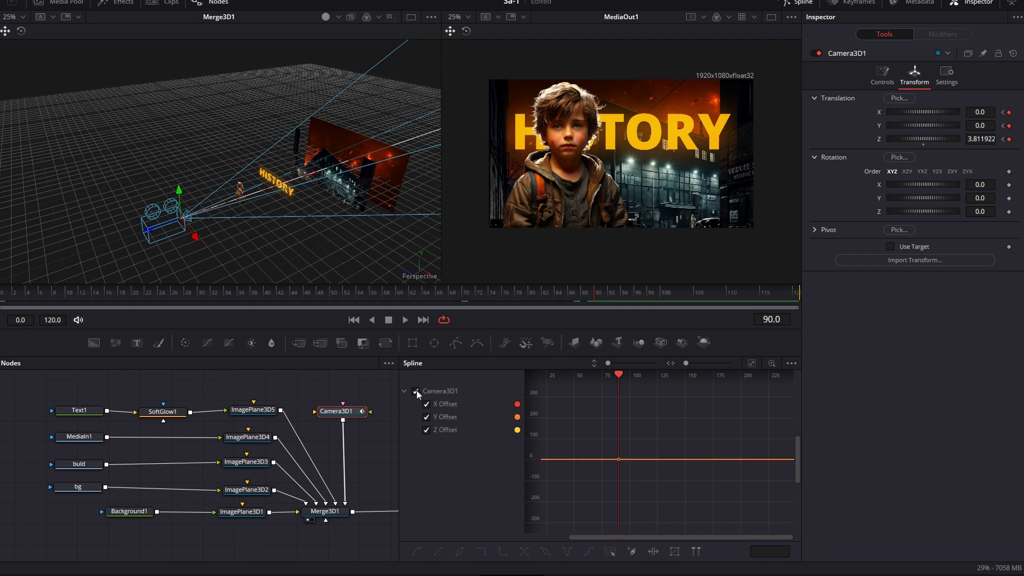
{"action": "left_click", "coordinate": [752, 363]}
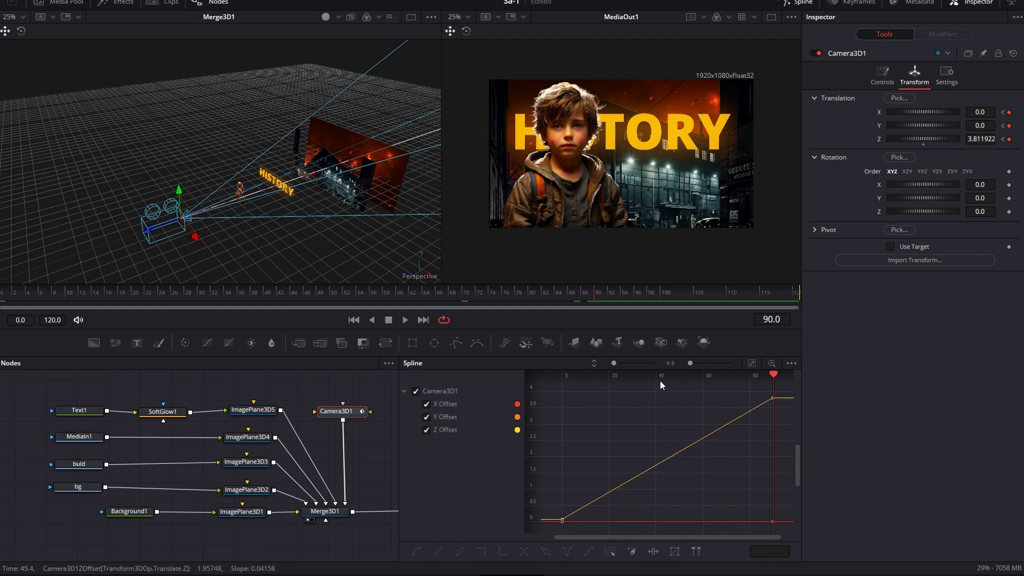
{"action": "left_click", "coordinate": [706, 464]}
{"action": "key", "text": "s"}
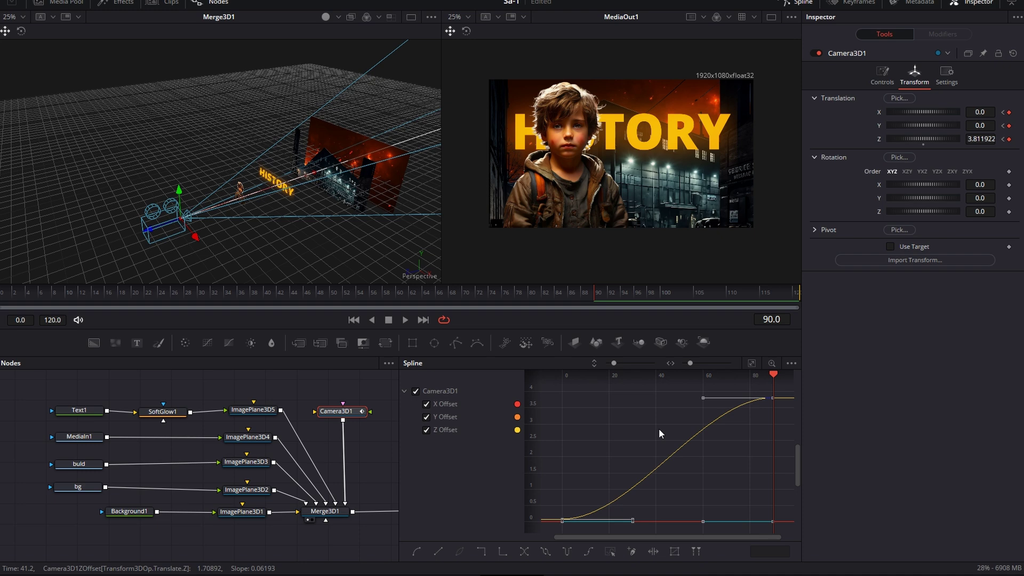
{"action": "key", "text": "t"}
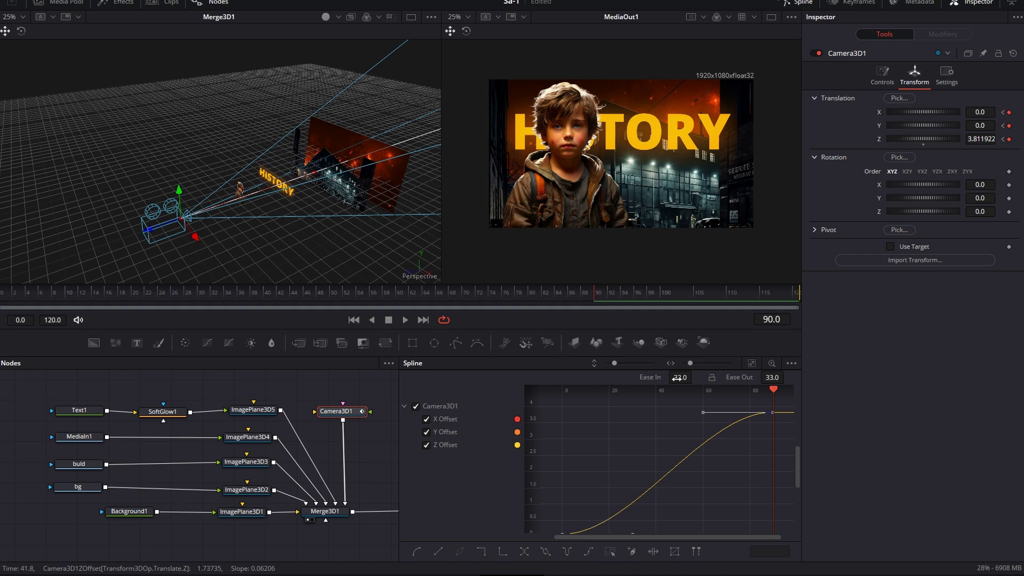
{"action": "left_click_drag", "start_coordinate": [677, 378], "coordinate": [696, 376]}
- Play the shot from the start at proxy resolution to check the camera reveal
{"action": "left_click", "coordinate": [354, 320]}
{"action": "left_click", "coordinate": [406, 320]}
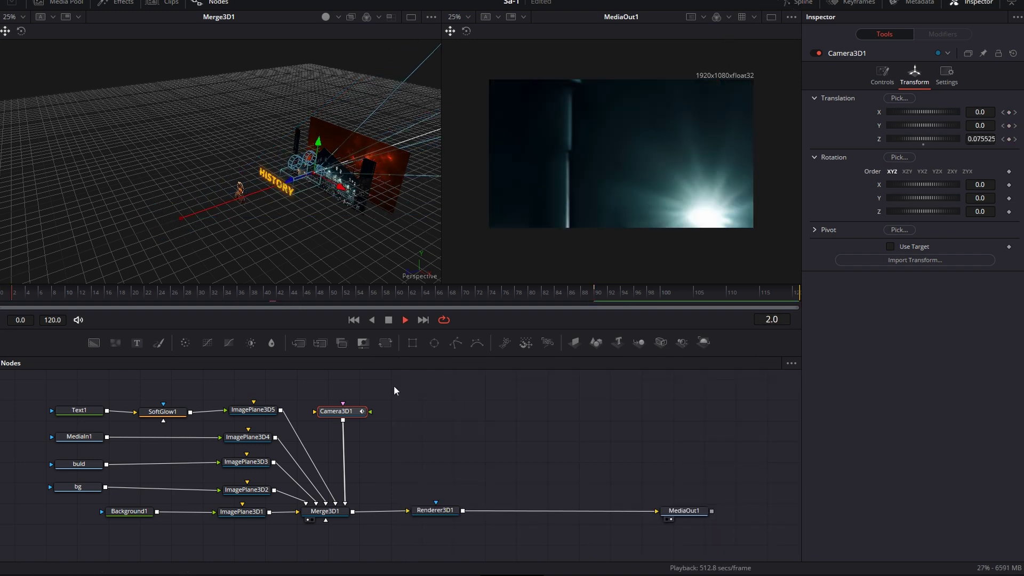
{"action": "right_click", "coordinate": [220, 319]}
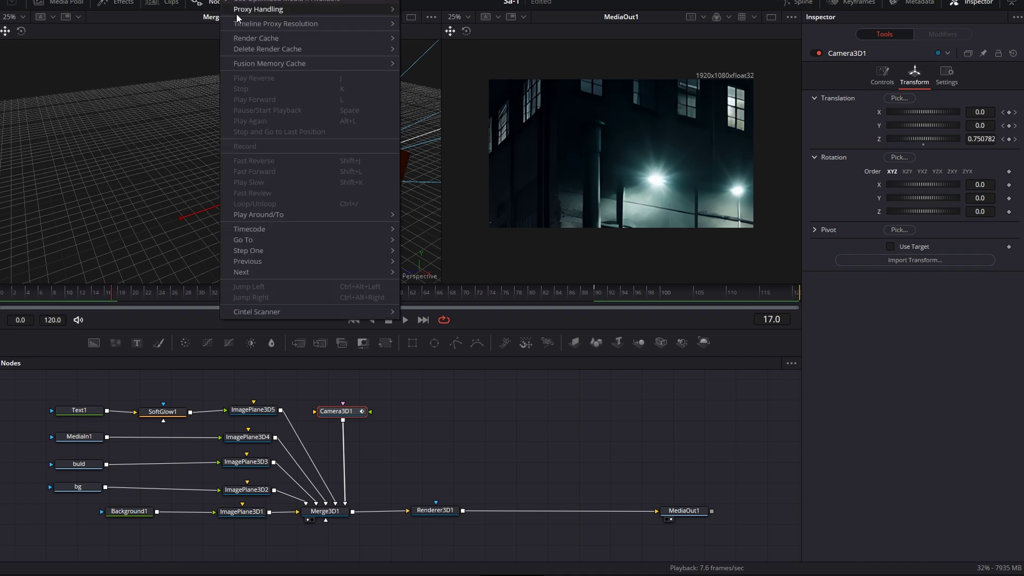
{"action": "left_click", "coordinate": [427, 36]}
{"action": "key", "text": "Home"}
{"action": "key", "text": "space"}
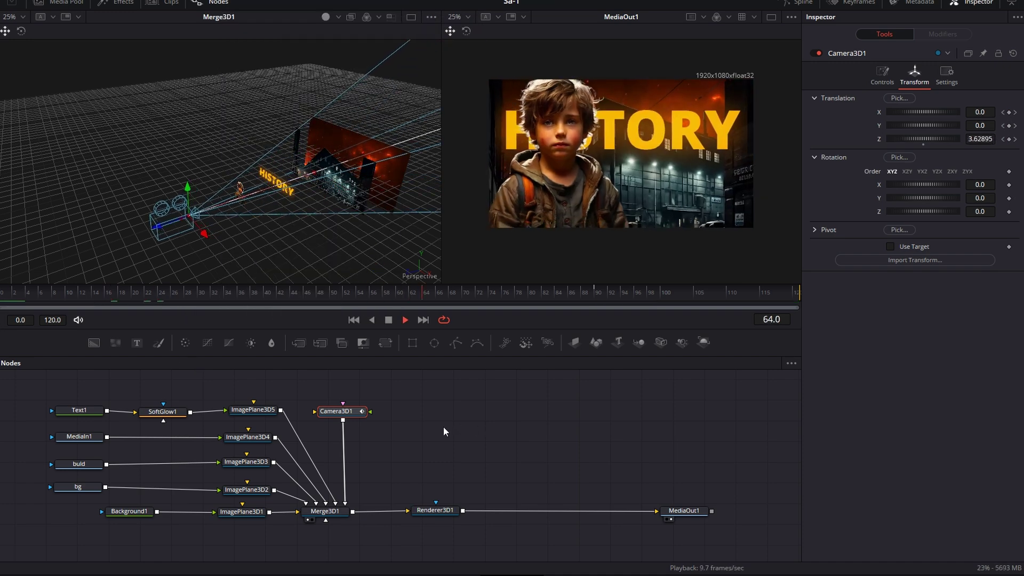
{"action": "key", "text": "space"}
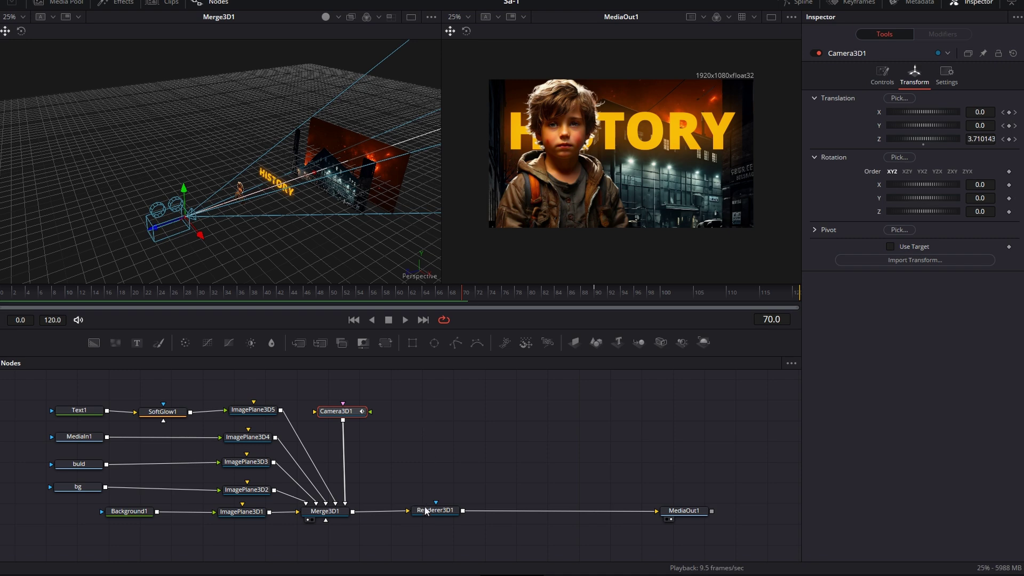
{"action": "left_click", "coordinate": [435, 512]}
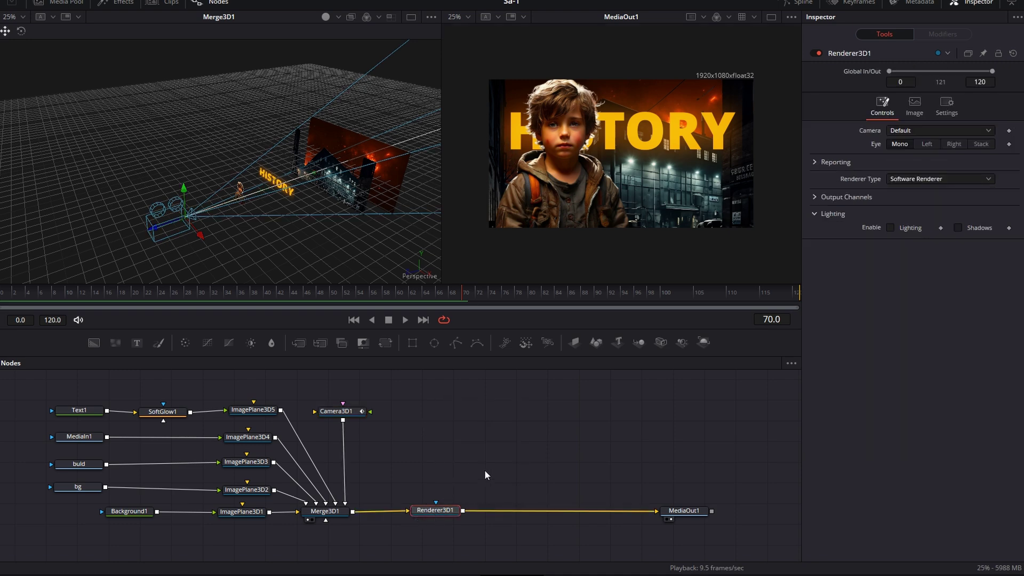
- Add a second Soft Glow after Renderer3D1 with threshold 0.276, gain 0.512, glow size 100
{"action": "key", "text": "ctrl+space"}
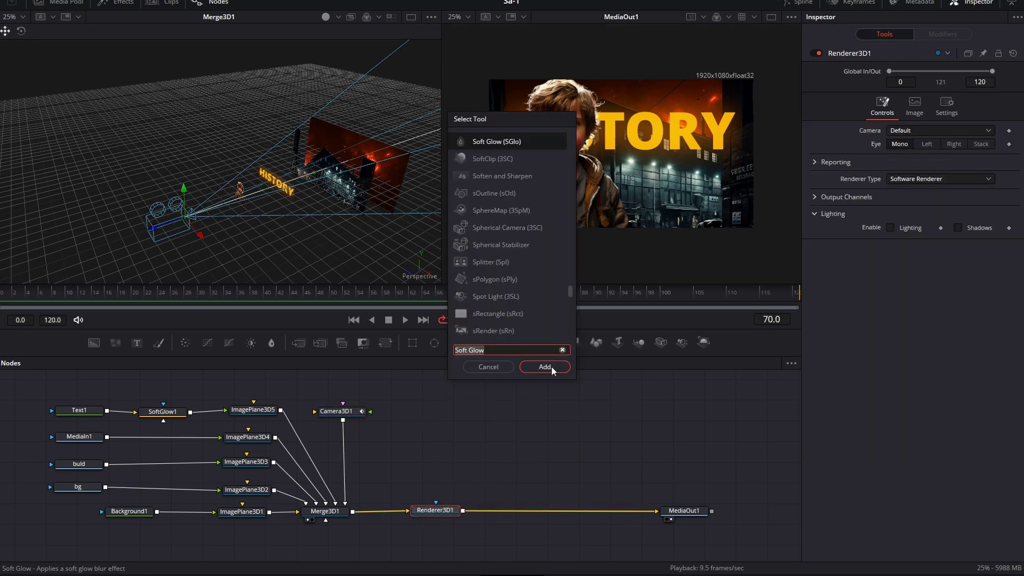
{"action": "left_click", "coordinate": [546, 367]}
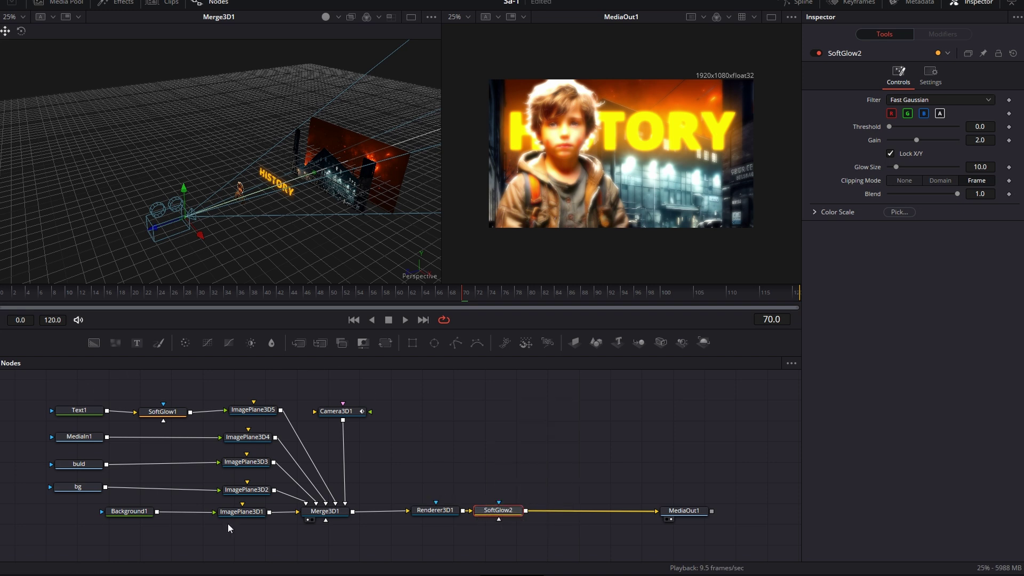
{"action": "left_click_drag", "start_coordinate": [492, 517], "coordinate": [511, 517]}
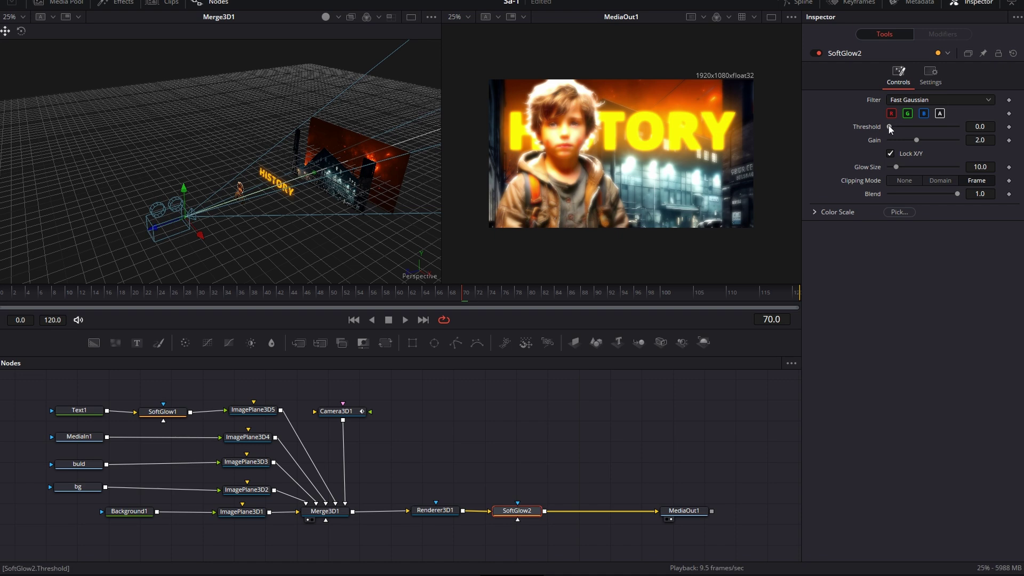
{"action": "left_click_drag", "start_coordinate": [890, 127], "coordinate": [978, 169]}
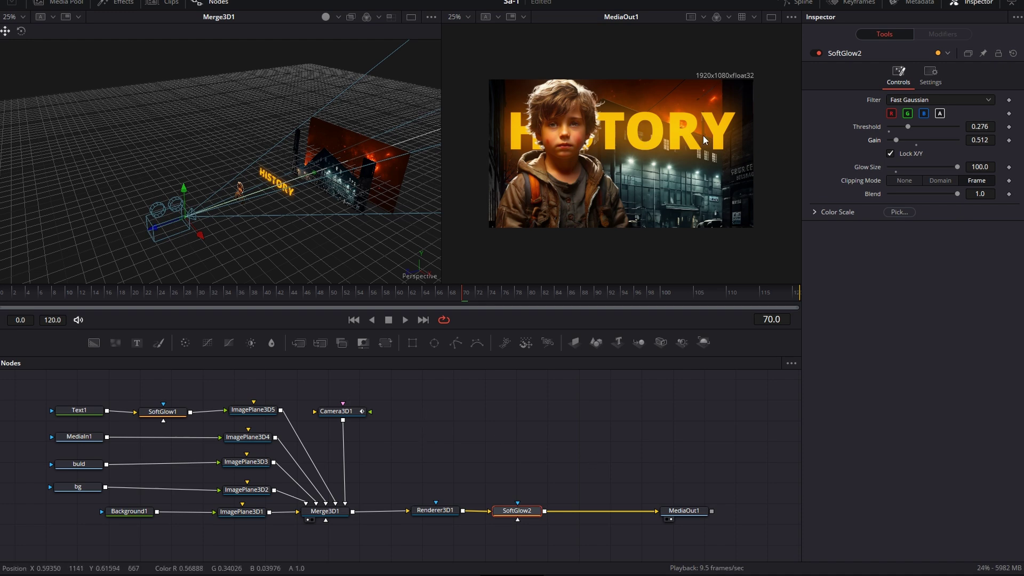
{"action": "left_click", "coordinate": [261, 294]}
{"action": "left_click_drag", "start_coordinate": [260, 292], "coordinate": [209, 291]}
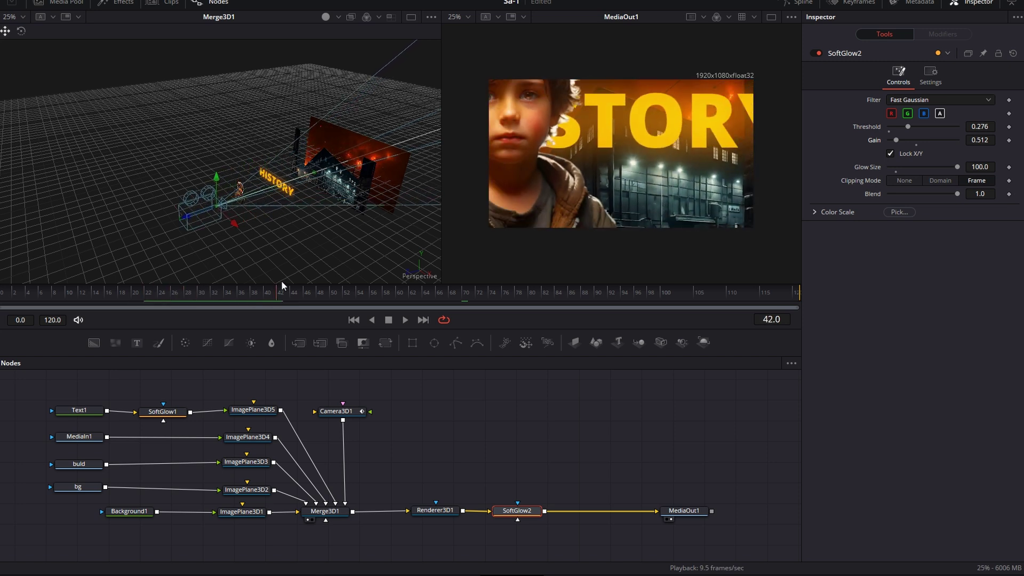
- Keyframe Text1's Write On End from 0 at frame 23 to 1.0 at frame 50, then go to Edit
{"action": "left_click", "coordinate": [80, 411]}
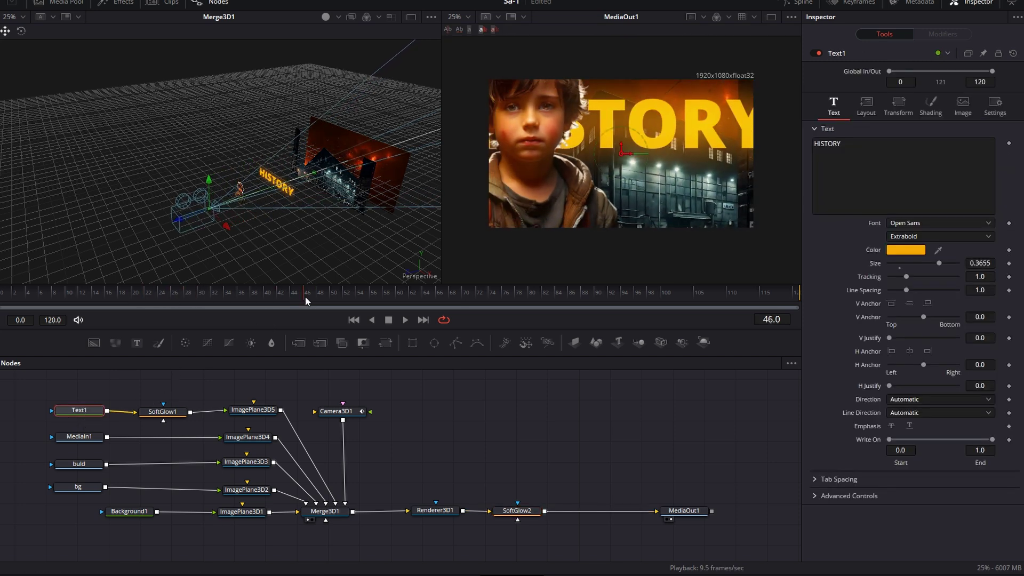
{"action": "left_click_drag", "start_coordinate": [305, 294], "coordinate": [155, 293]}
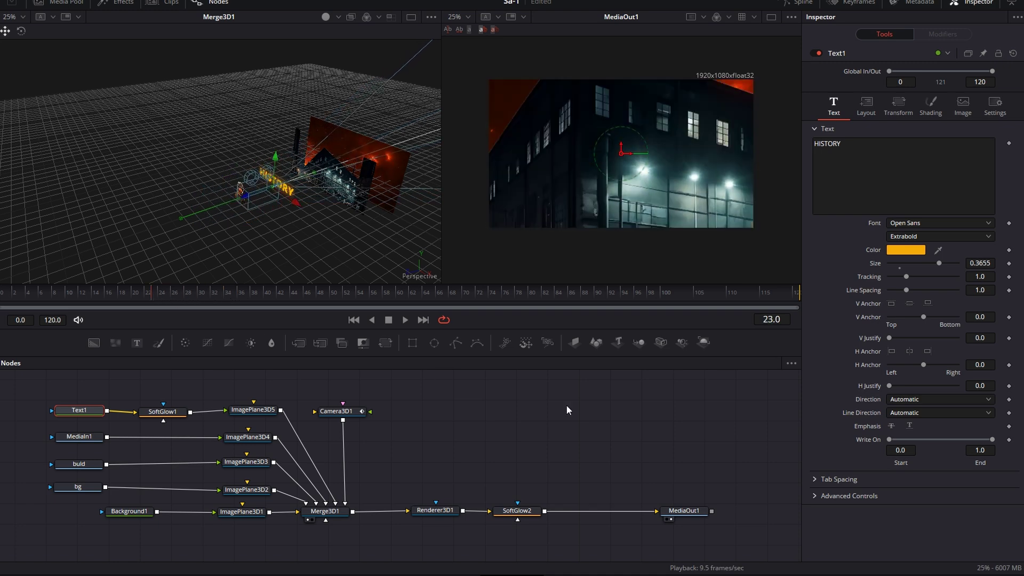
{"action": "left_click", "coordinate": [1008, 440]}
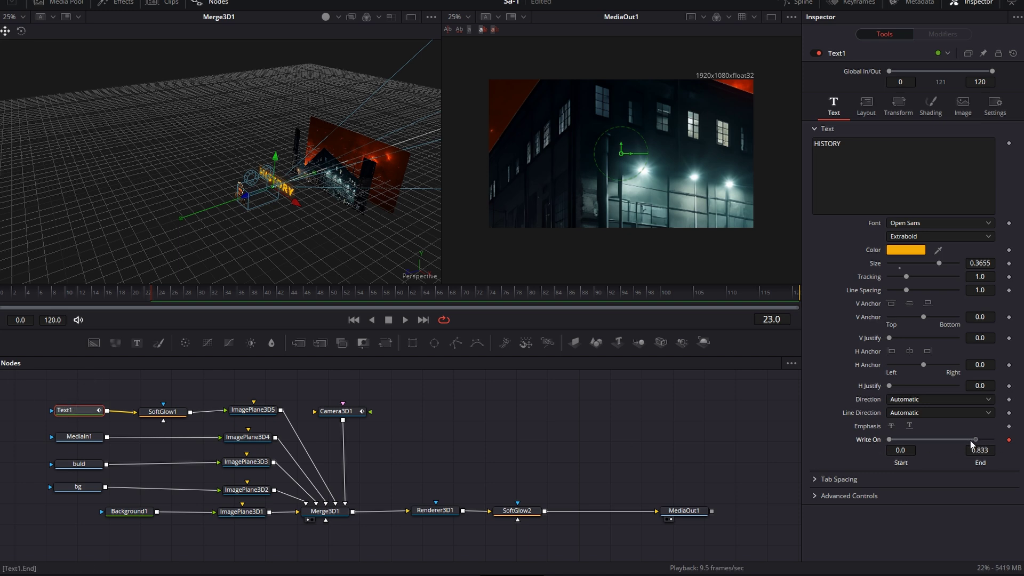
{"action": "left_click_drag", "start_coordinate": [993, 440], "coordinate": [866, 447]}
{"action": "left_click_drag", "start_coordinate": [198, 296], "coordinate": [332, 295]}
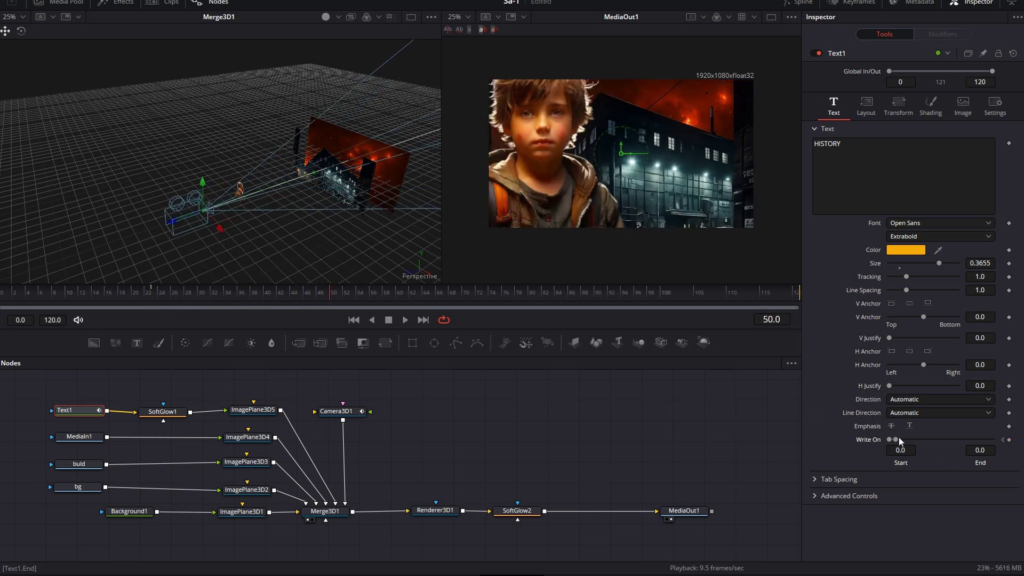
{"action": "left_click_drag", "start_coordinate": [896, 440], "coordinate": [993, 440]}
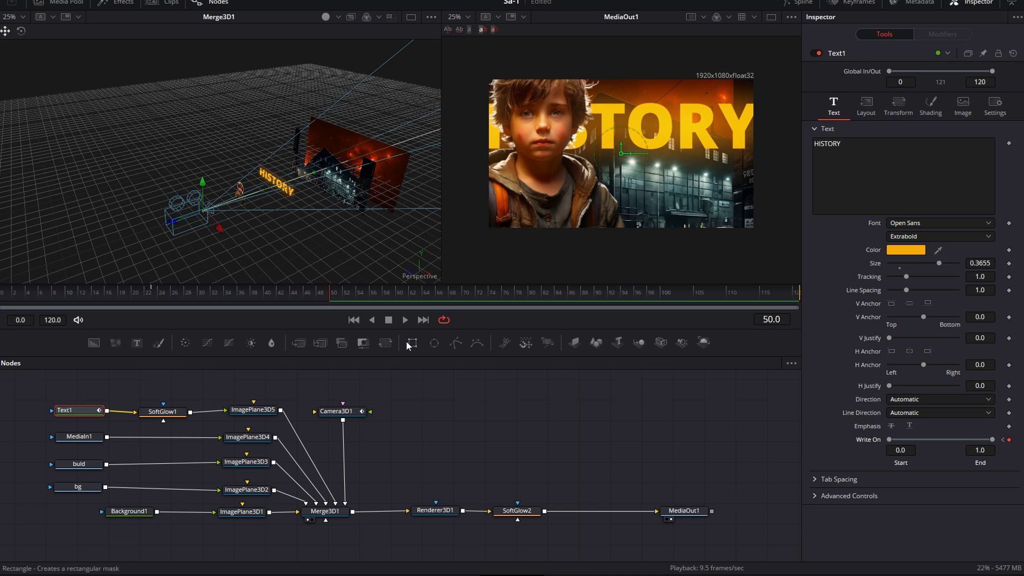
{"action": "mouse_move", "coordinate": [334, 297]}
{"action": "left_mouse_down"}
{"action": "mouse_move", "coordinate": [170, 302]}
{"action": "mouse_move", "coordinate": [522, 297]}
{"action": "left_mouse_up"}
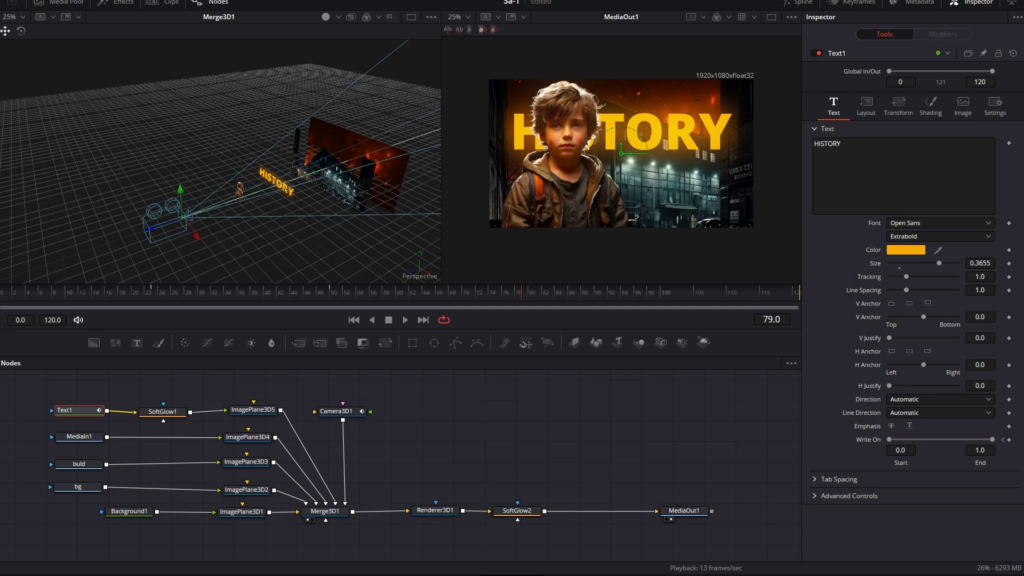
{"action": "key", "text": "shift+4"}
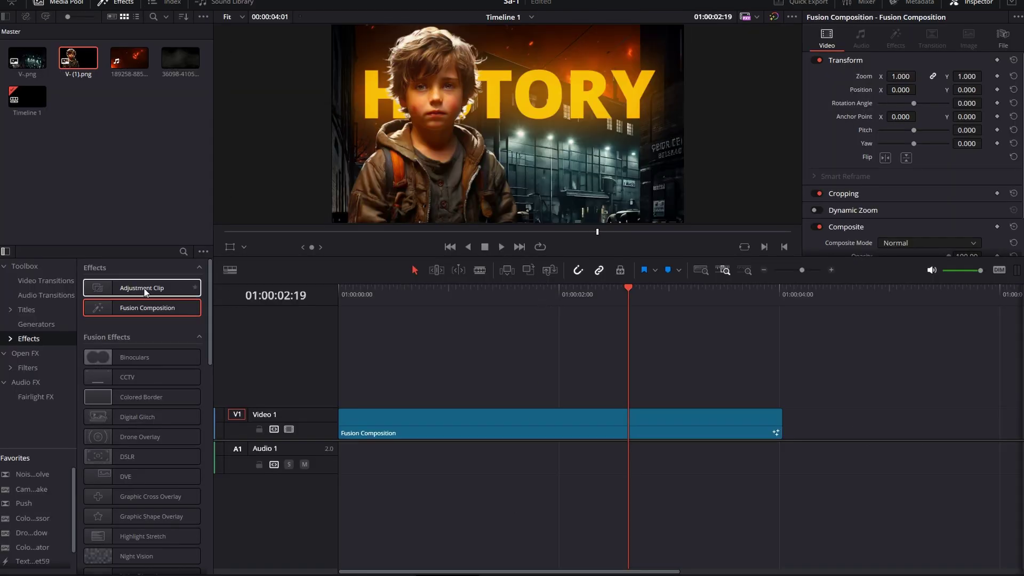
- Place an Adjustment Clip over the Fusion Composition on V2 and apply the Open FX Glow
{"action": "mouse_move", "coordinate": [137, 289]}
{"action": "left_mouse_down"}
{"action": "mouse_move", "coordinate": [366, 370]}
{"action": "mouse_move", "coordinate": [388, 392]}
{"action": "left_mouse_up"}
{"action": "left_click_drag", "start_coordinate": [888, 394], "coordinate": [782, 394]}
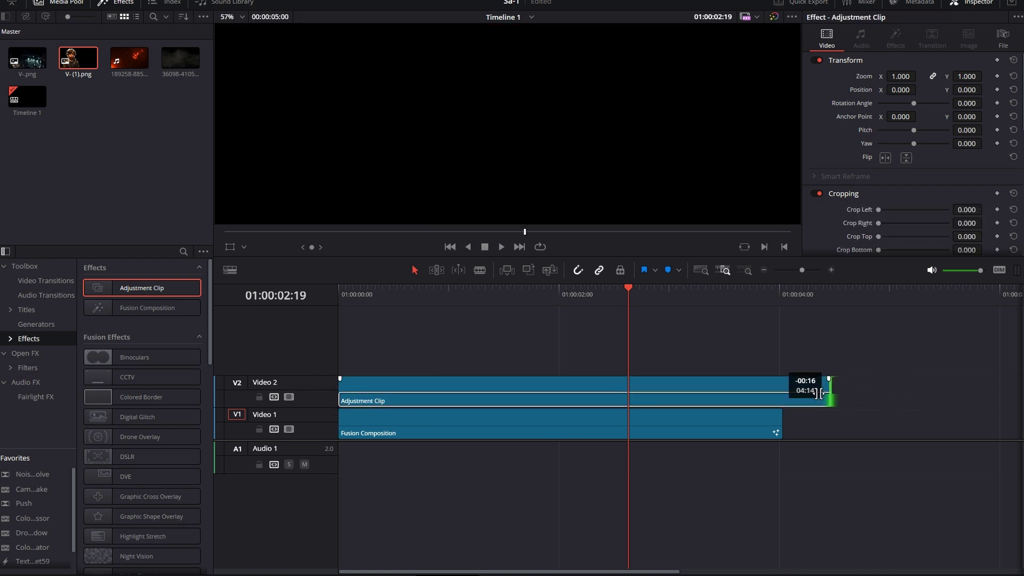
{"action": "key", "text": "ctrl+f"}
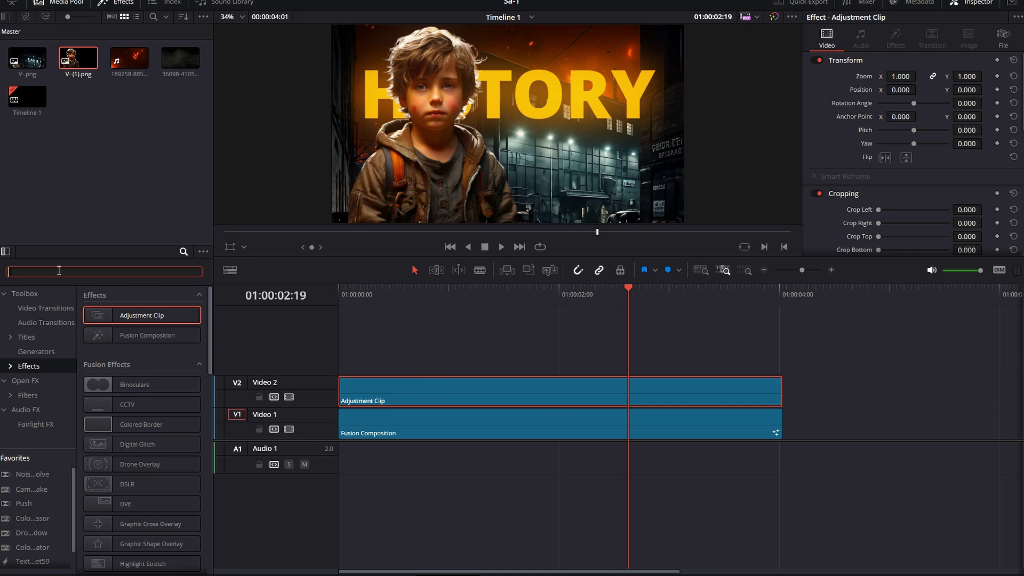
{"action": "left_click", "coordinate": [25, 382]}
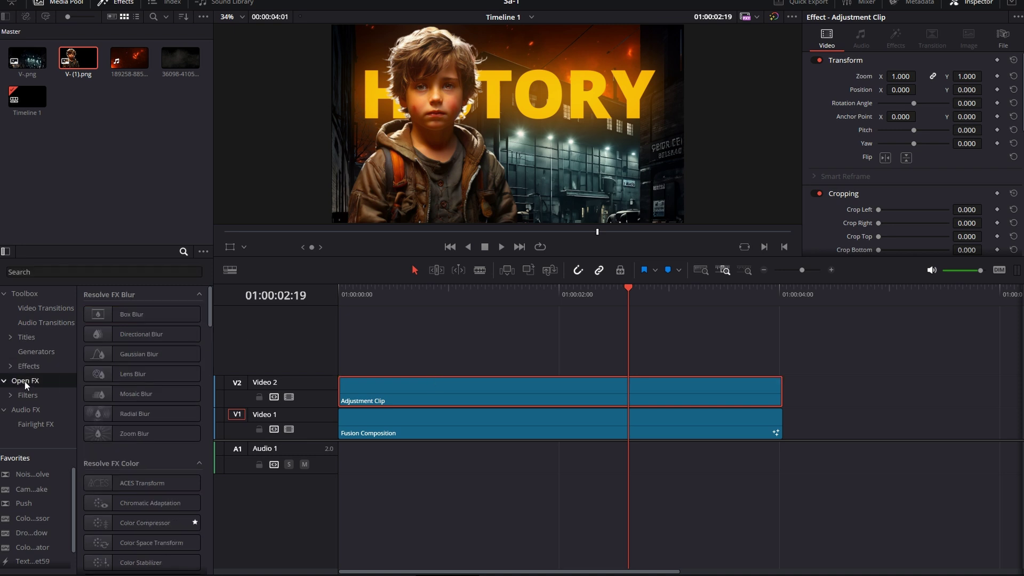
{"action": "left_click", "coordinate": [38, 272]}
{"action": "type", "text": "GLOW"}
{"action": "mouse_move", "coordinate": [127, 314]}
{"action": "left_mouse_down"}
{"action": "mouse_move", "coordinate": [384, 358]}
{"action": "mouse_move", "coordinate": [407, 389]}
{"action": "left_mouse_up"}
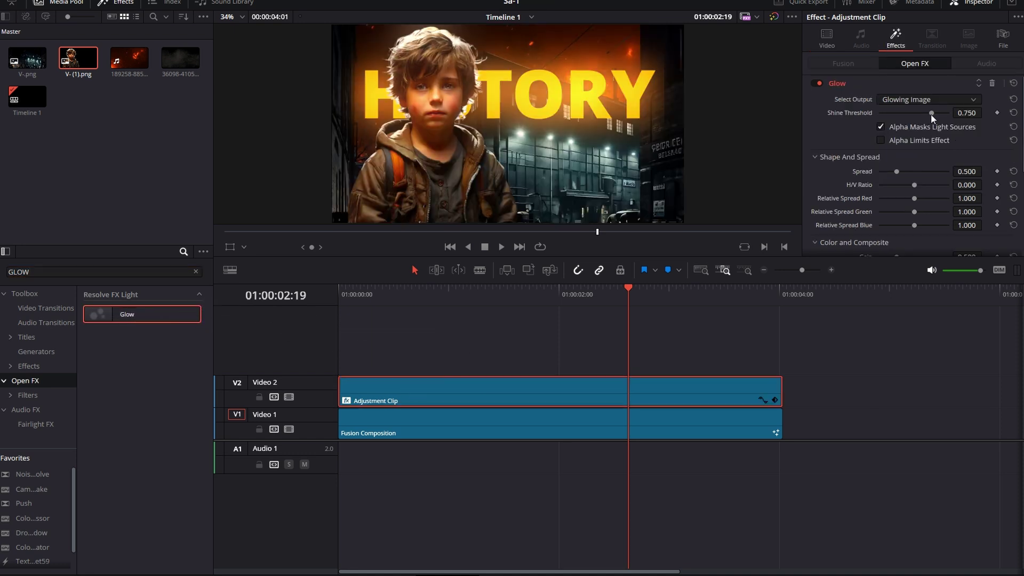
- Set the Glow's shine threshold to 0.760 and play back to review it
{"action": "left_click_drag", "start_coordinate": [930, 114], "coordinate": [933, 115]}
{"action": "left_click_drag", "start_coordinate": [457, 290], "coordinate": [586, 295]}
{"action": "key", "text": "space"}
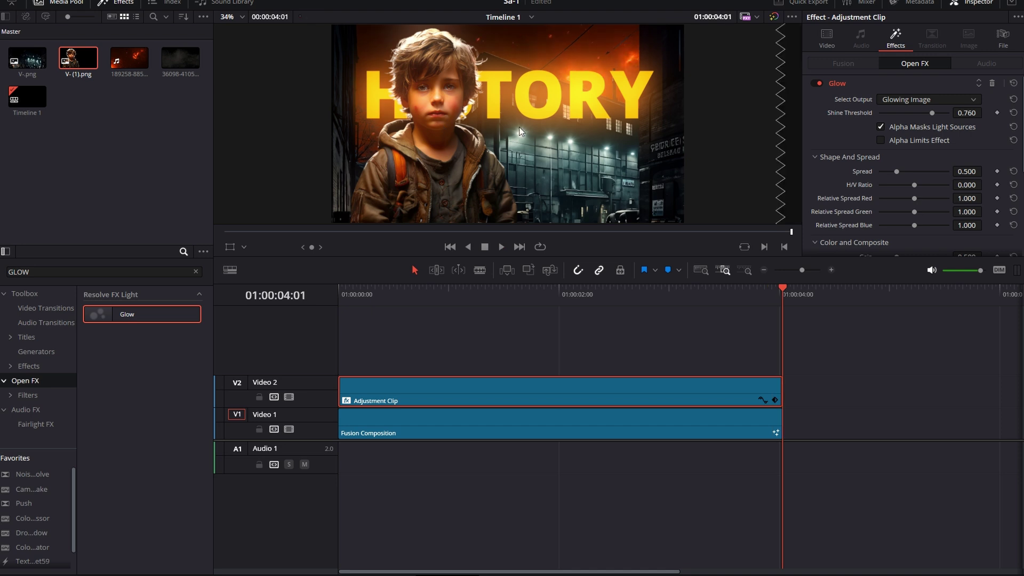
{"action": "left_click_drag", "start_coordinate": [711, 299], "coordinate": [662, 294]}
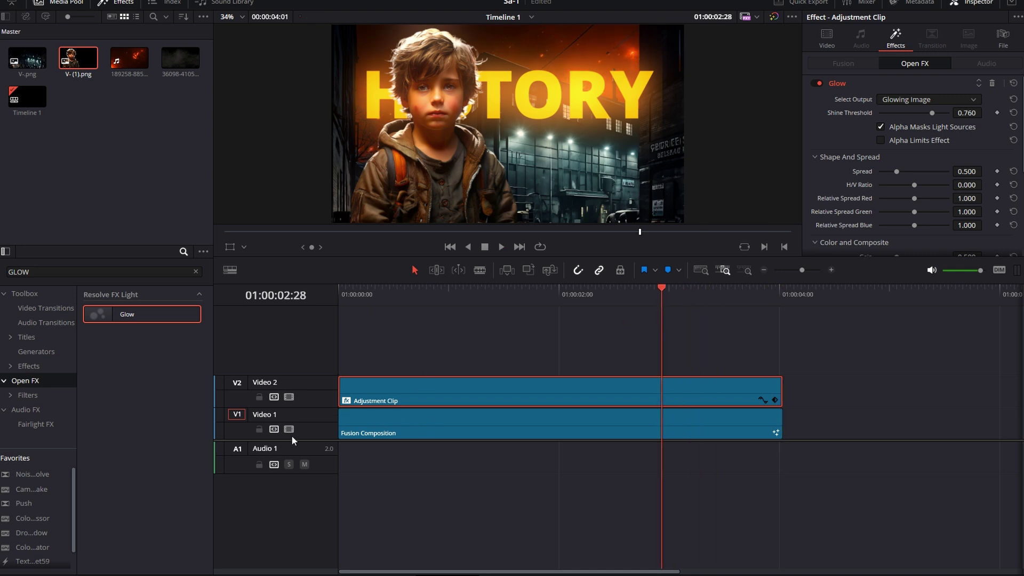
{"action": "left_click", "coordinate": [174, 272]}
- Apply Camera Shake to the adjustment clip with motion scale 0.372 and speed scale 0.434
{"action": "key", "text": "BackSpace"}
{"action": "key", "text": "BackSpace"}
{"action": "key", "text": "BackSpace"}
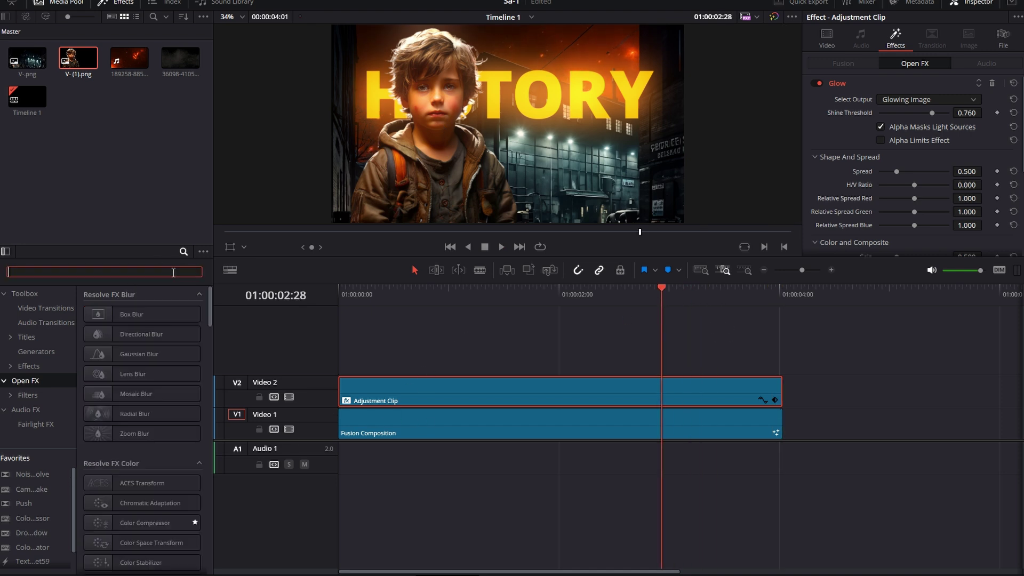
{"action": "type", "text": "SHAKE"}
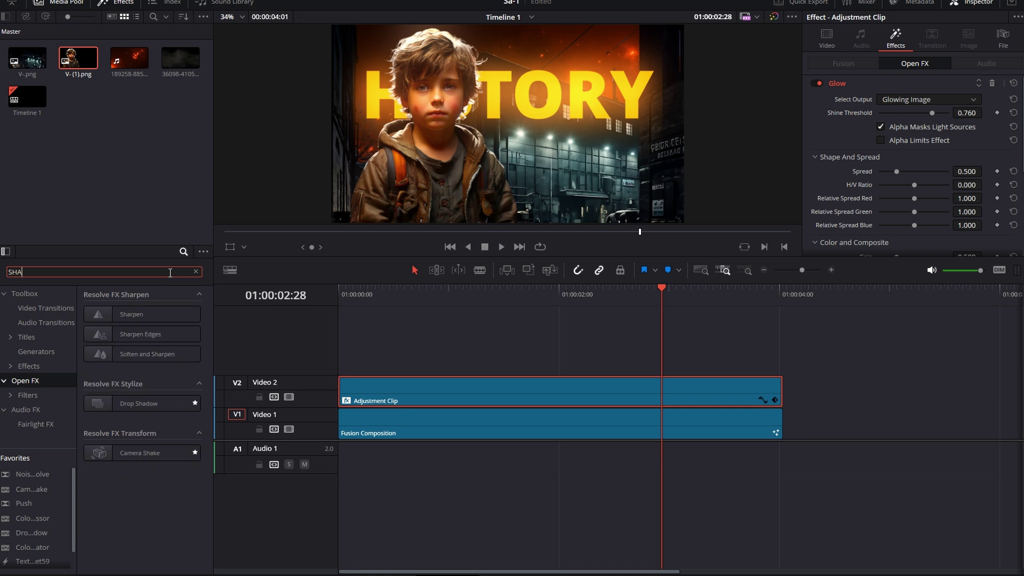
{"action": "left_click_drag", "start_coordinate": [107, 314], "coordinate": [530, 383]}
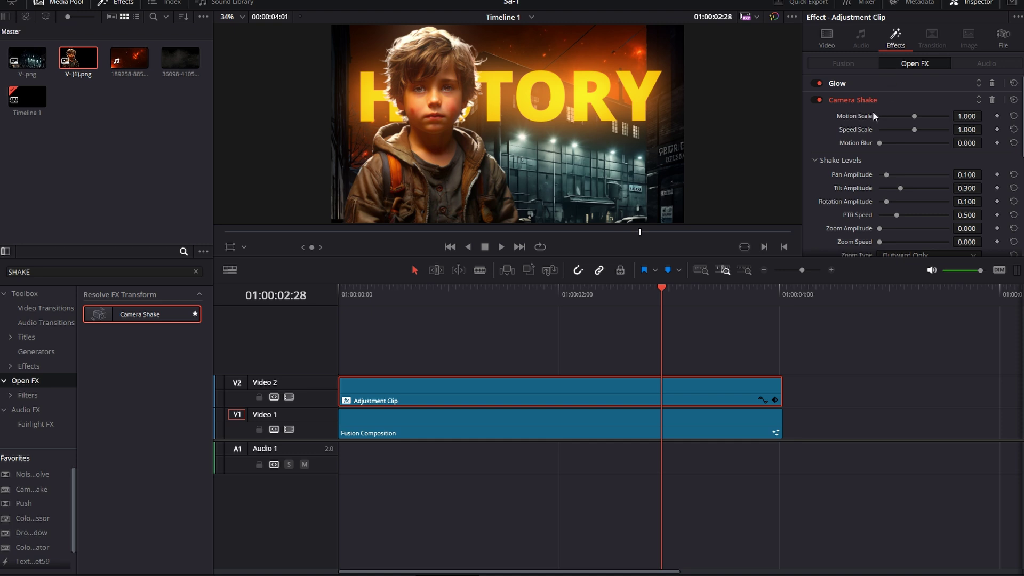
{"action": "mouse_move", "coordinate": [914, 116]}
{"action": "left_mouse_down"}
{"action": "mouse_move", "coordinate": [892, 116]}
{"action": "mouse_move", "coordinate": [892, 130]}
{"action": "left_mouse_up"}
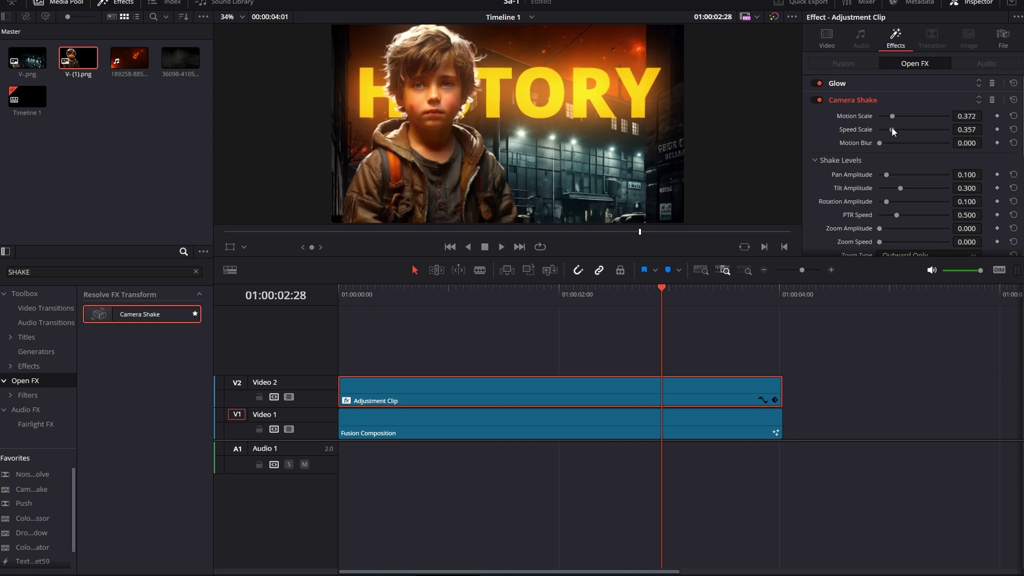
{"action": "key", "text": "Home"}
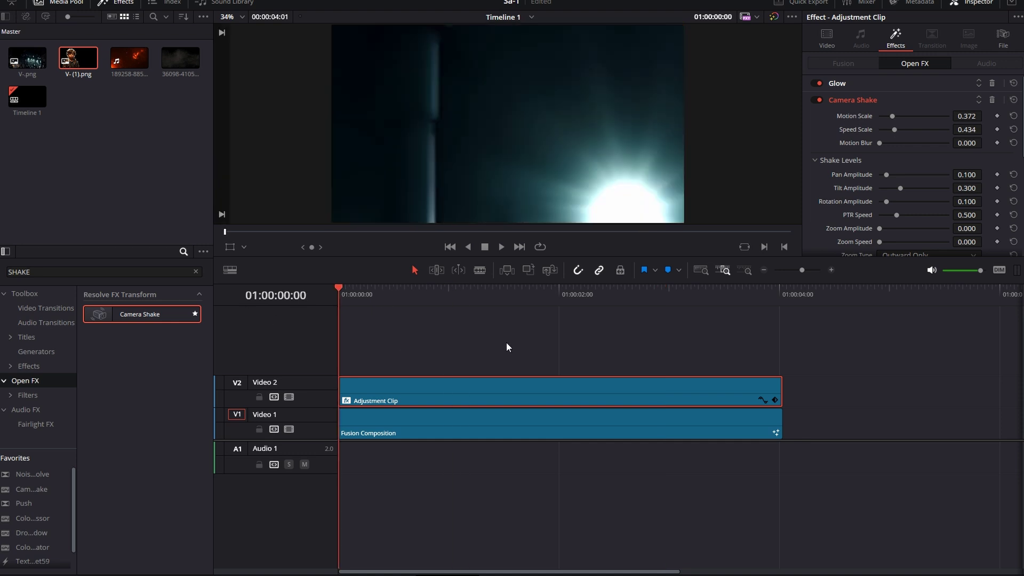
{"action": "left_click", "coordinate": [784, 331]}
{"action": "key", "text": "space"}
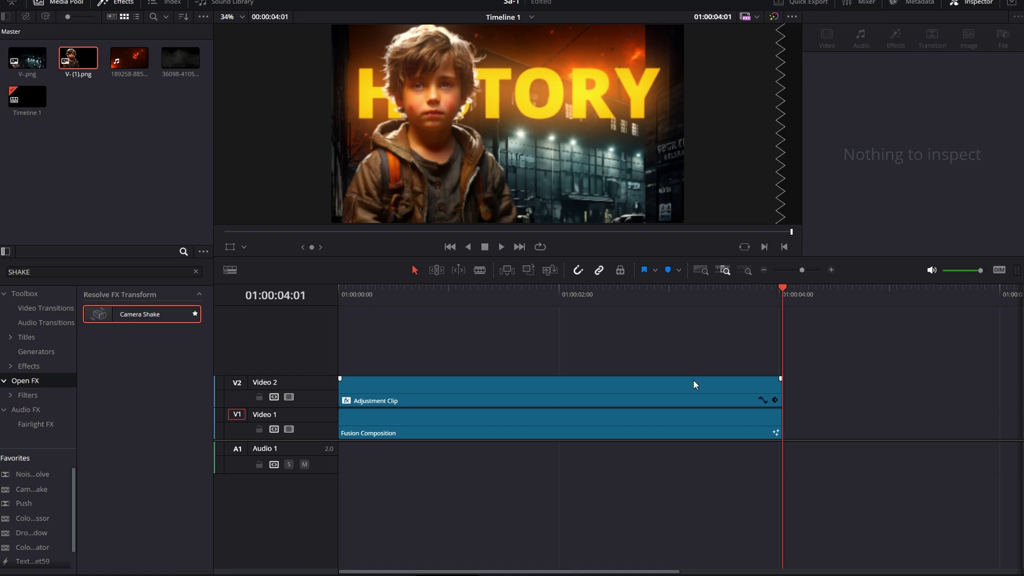
- Reduce the adjustment clip's Camera Shake motion scale to 0.295
{"action": "left_click", "coordinate": [720, 352]}
{"action": "left_click", "coordinate": [723, 382]}
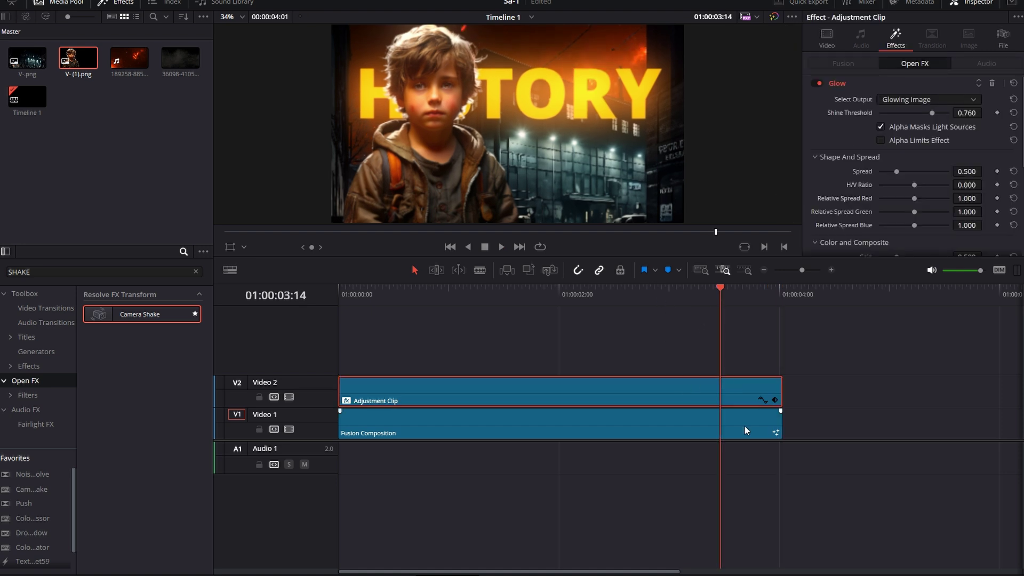
{"action": "left_click", "coordinate": [843, 82]}
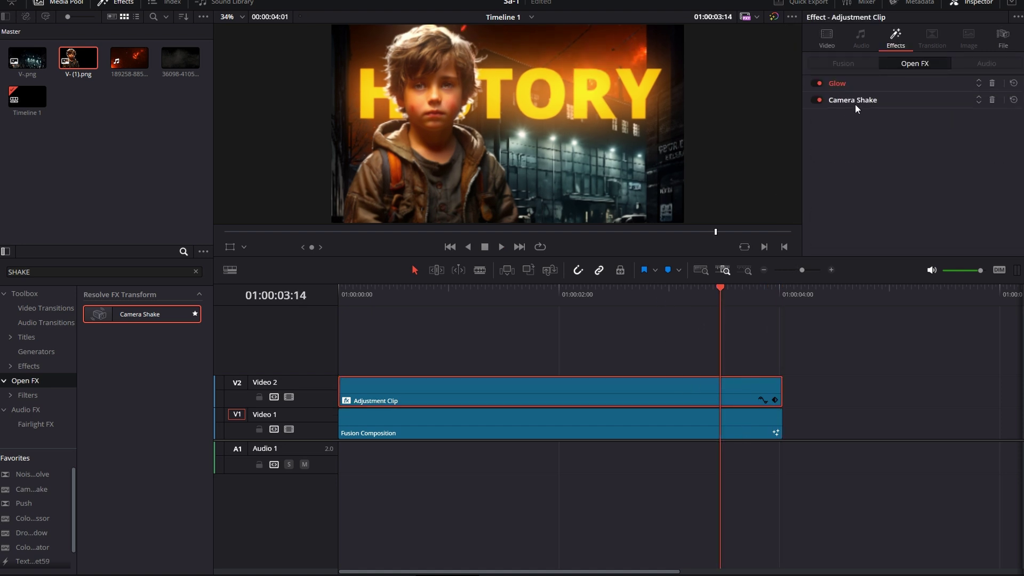
{"action": "left_click", "coordinate": [856, 102]}
{"action": "left_click_drag", "start_coordinate": [891, 116], "coordinate": [892, 130]}
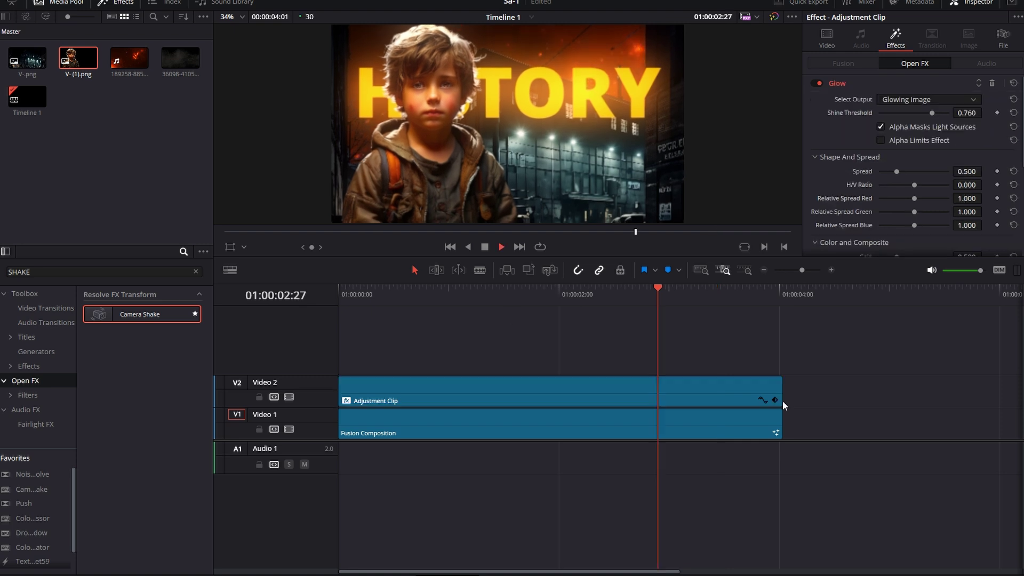
{"action": "left_click", "coordinate": [470, 362]}
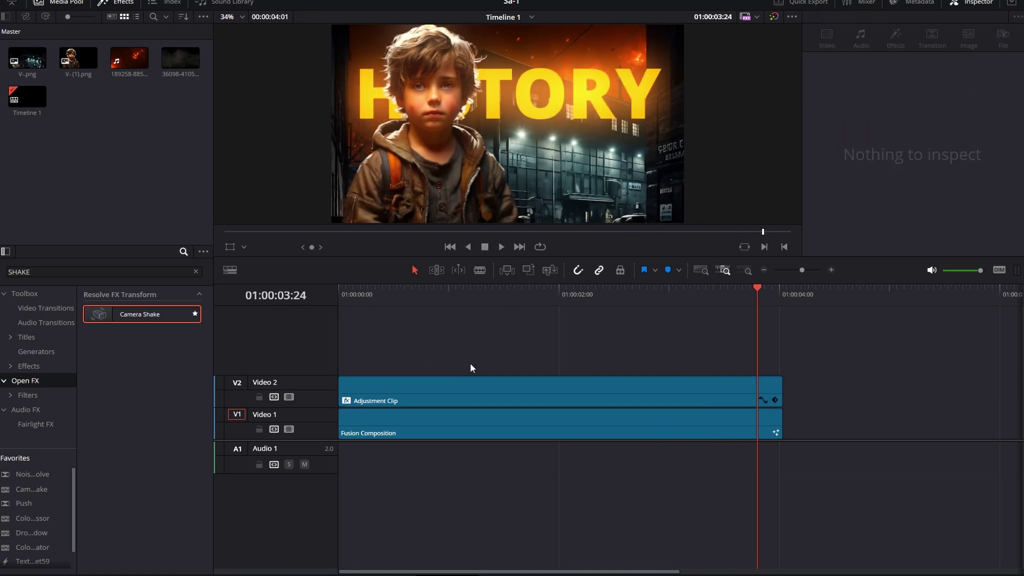